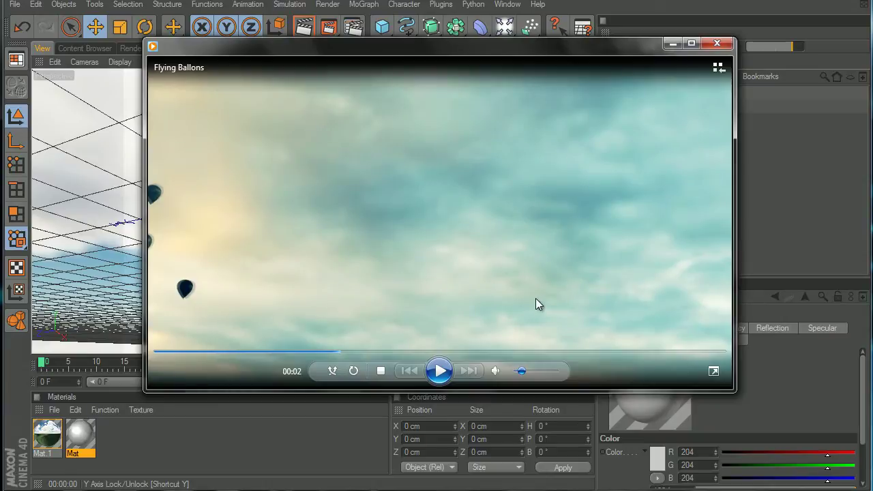
Rewind the Flying Ballons preview to 00:00, play it, and pause at 00:01.
drag(325, 351, 111, 353)
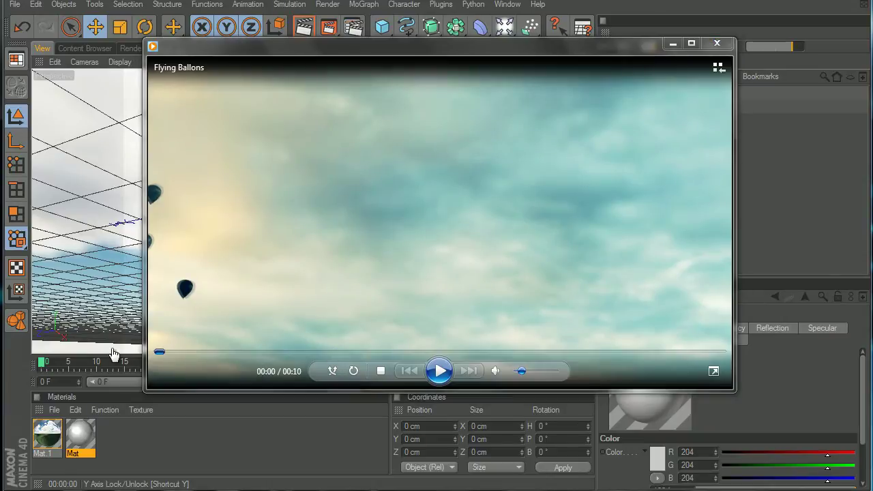
click(442, 377)
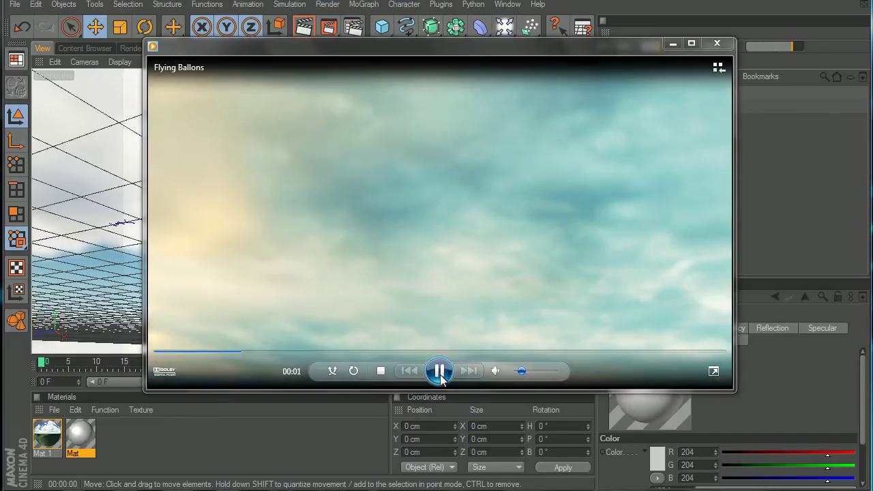
click(441, 376)
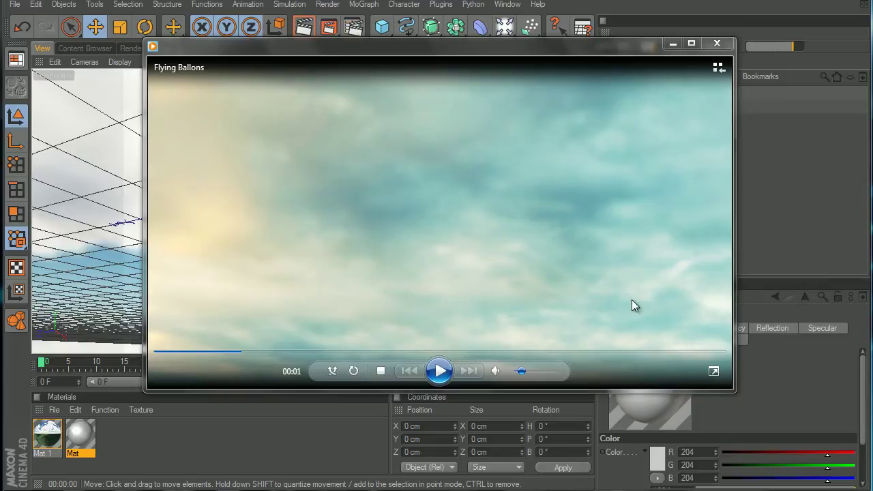
Close the preview player and orbit the sky scene to show the horizon and ground.
click(673, 43)
click(624, 93)
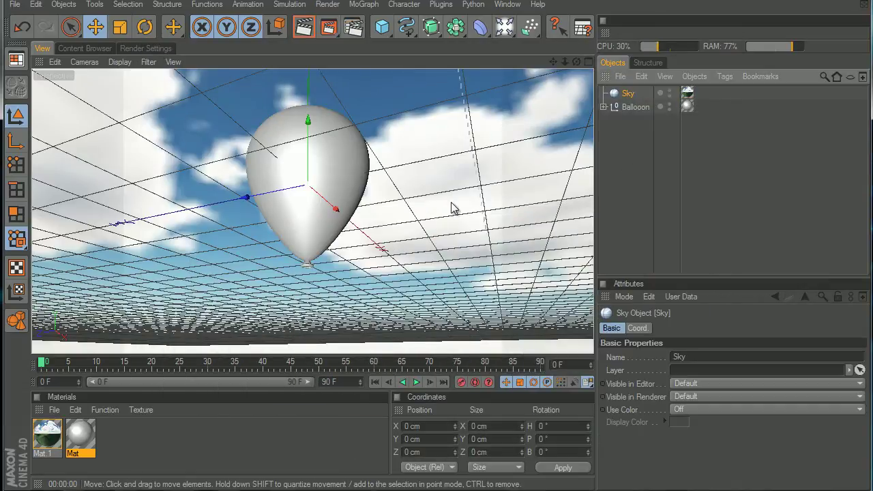
scroll(273, 243, down, 5)
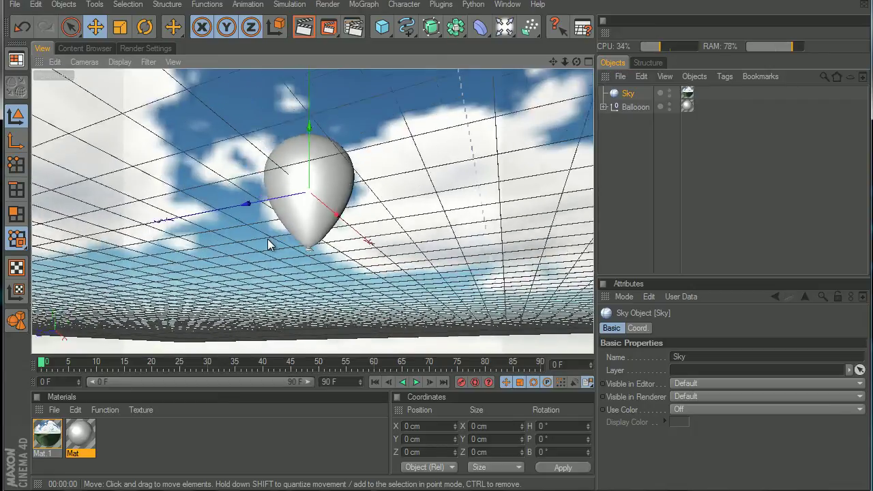
drag(577, 62, 428, 266)
Scale the Balloooon object down to a smaller size.
click(631, 107)
key(t)
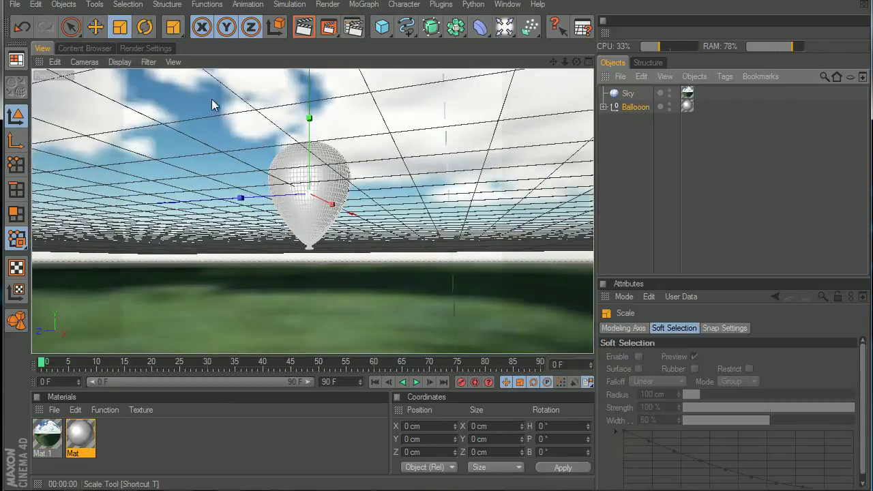
drag(443, 281, 437, 266)
click(632, 107)
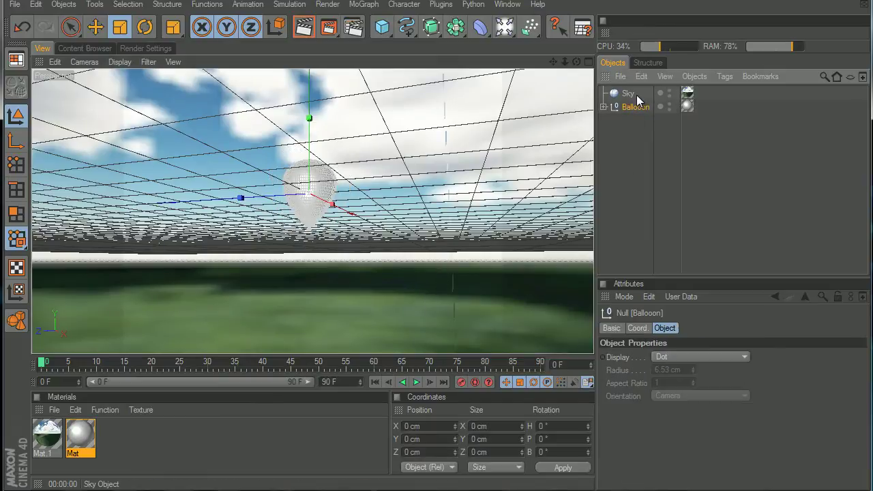
Duplicate Balloooon as Balloooon.1 and the Mat material as Mat.2.
key(ctrl+c)
key(ctrl+v)
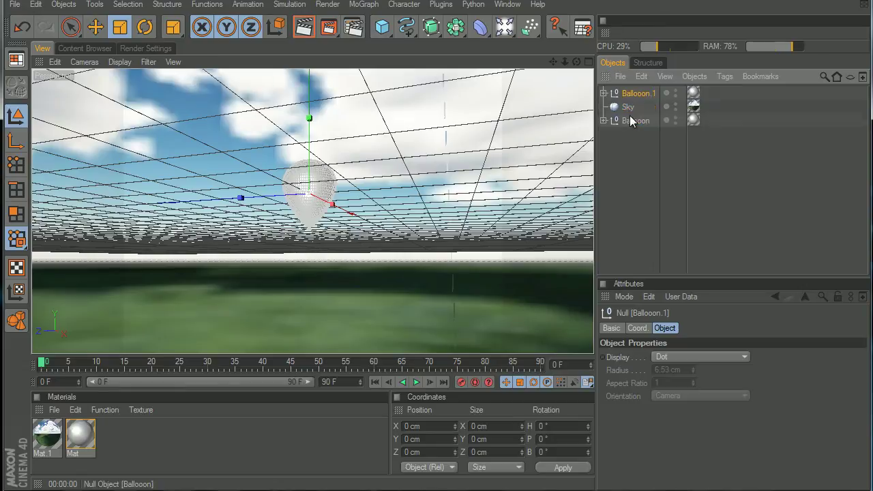
click(82, 440)
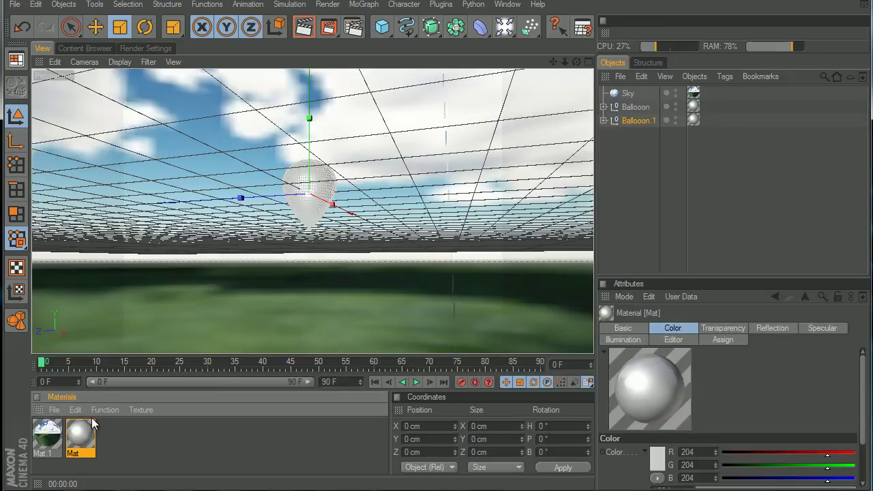
key(ctrl+c)
key(ctrl+v)
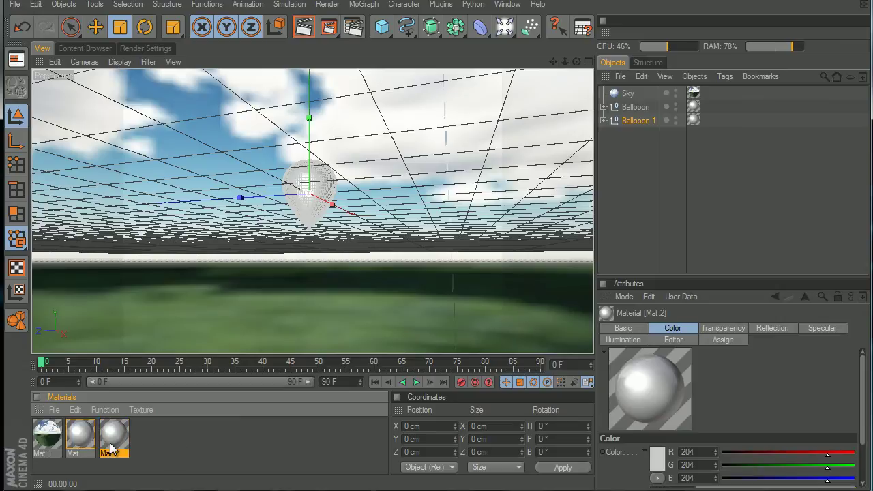
Set Mat.2's colour to pure red (255, 0, 0).
double_click(111, 440)
click(351, 74)
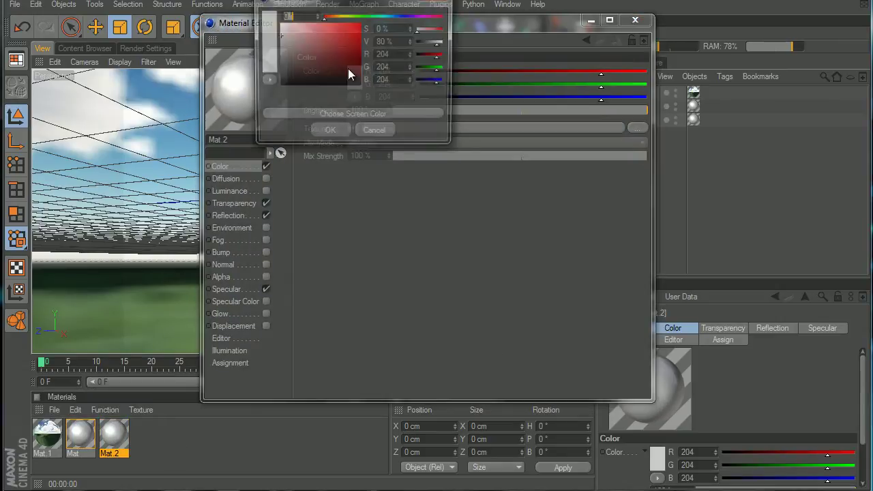
drag(283, 85, 248, 82)
click(359, 24)
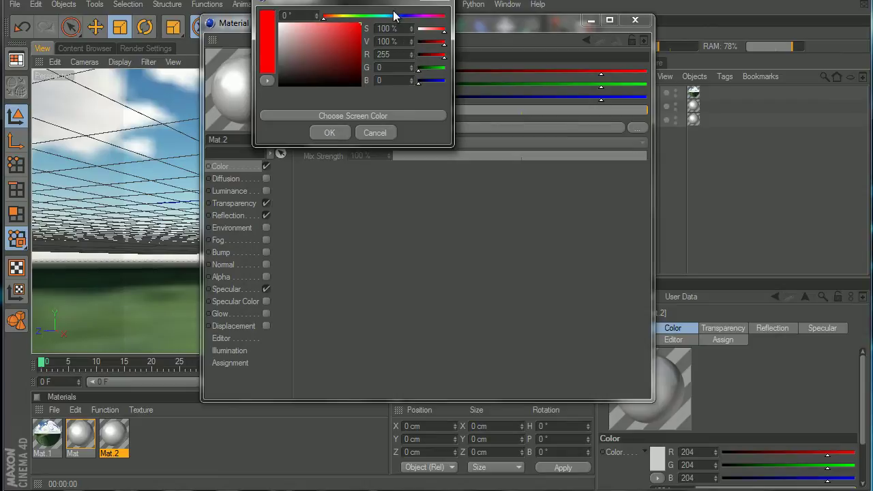
click(329, 132)
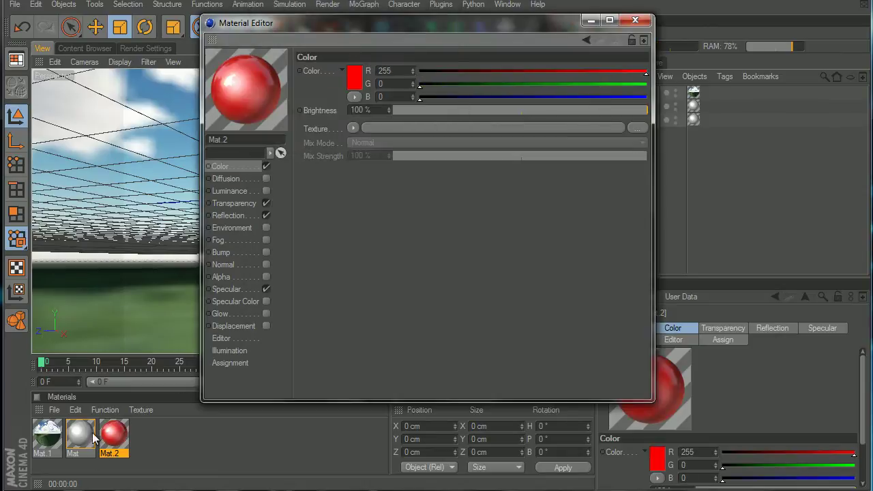
Set Mat's colour to blue, then apply red Mat.2 to Balloooon's texture tag.
click(88, 435)
click(352, 76)
click(401, 25)
click(330, 142)
drag(390, 23, 338, 47)
click(580, 40)
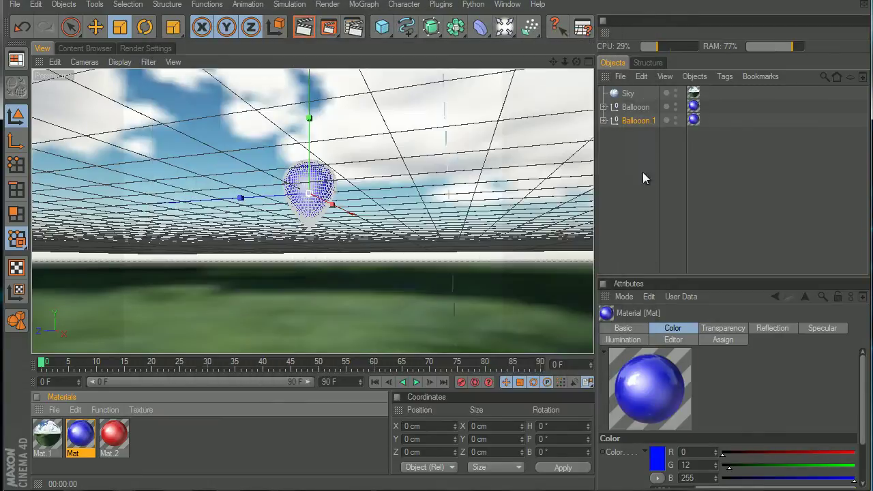
drag(748, 126, 693, 107)
click(623, 163)
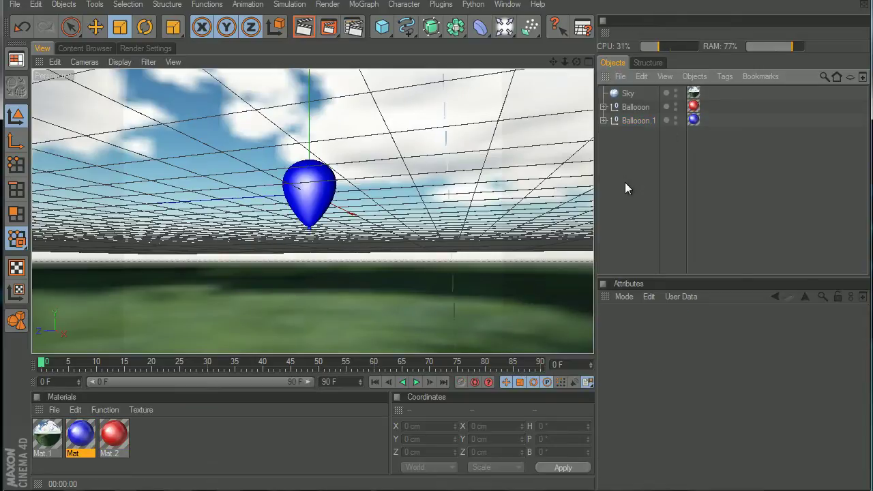
Move Balloooon.1 about 108 cm right of the red balloon and render the active view.
click(639, 120)
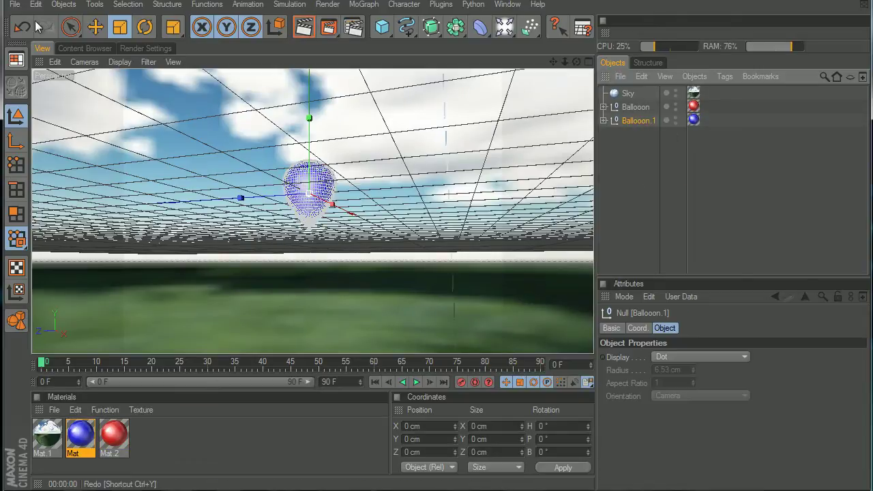
click(95, 26)
drag(296, 206, 438, 272)
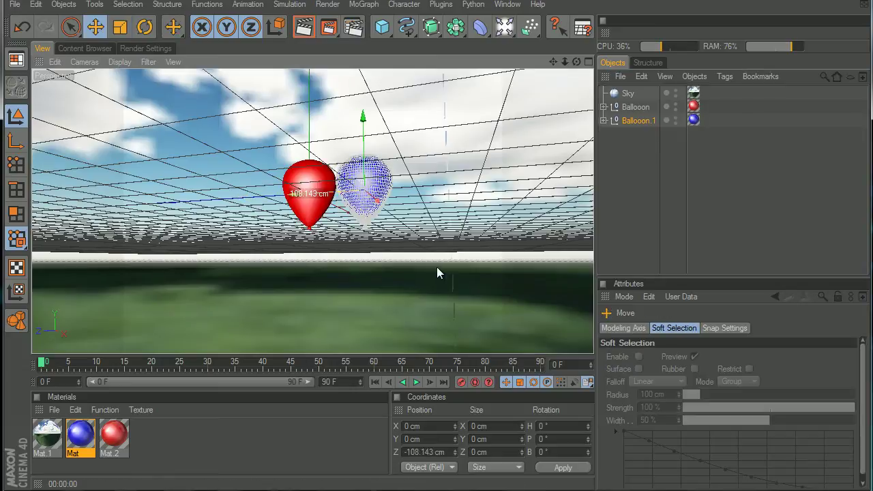
click(327, 109)
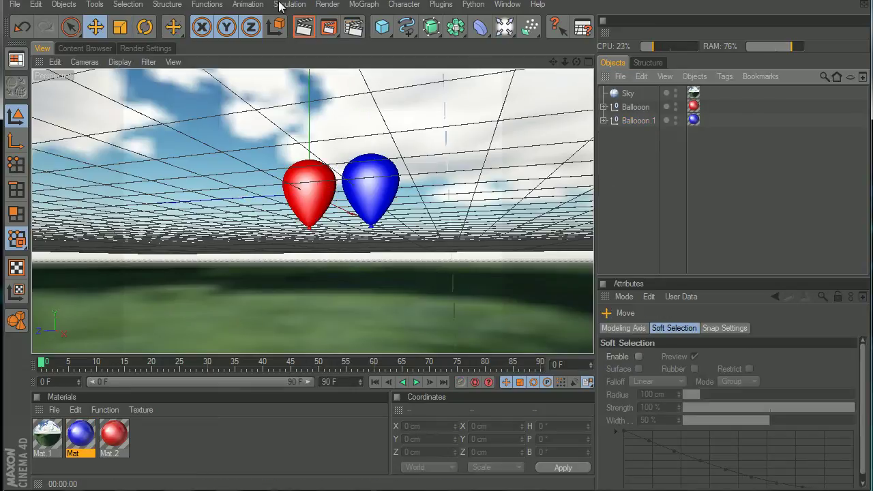
click(304, 26)
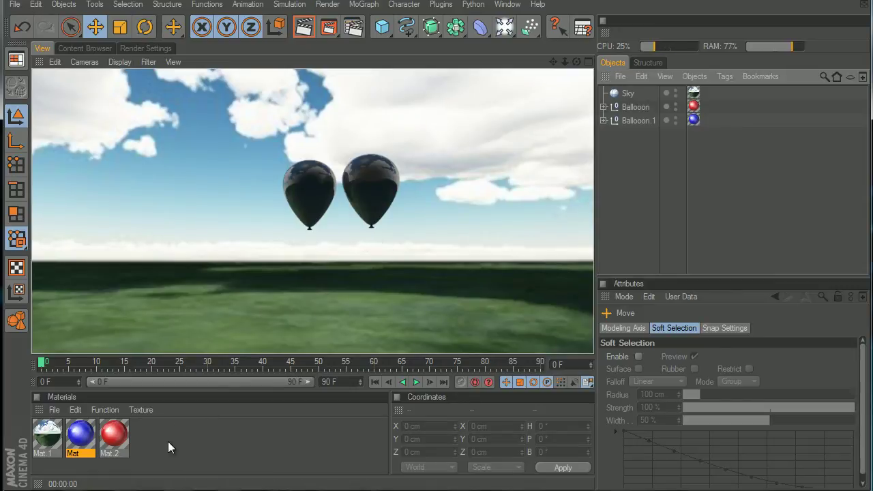
Open Mat.2 and browse its reflection, transparency, specular, diffusion and luminance channels.
click(111, 431)
double_click(109, 427)
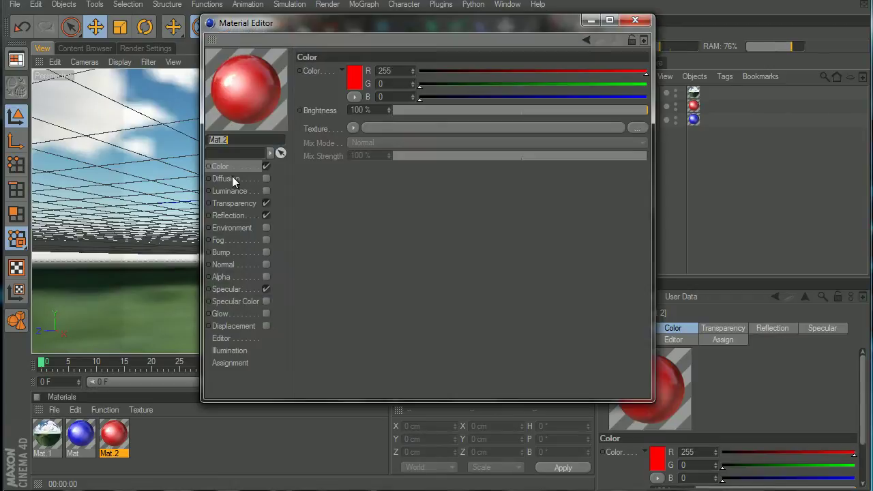
click(231, 215)
click(234, 203)
click(232, 216)
click(253, 291)
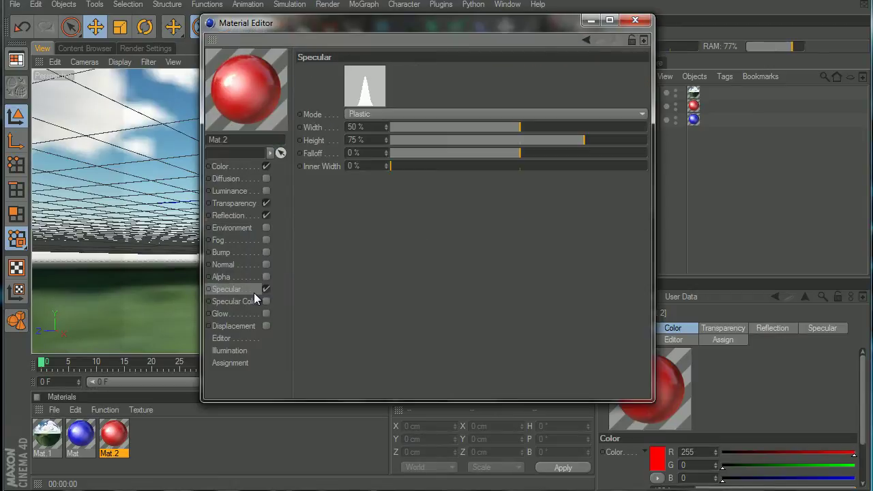
click(250, 203)
click(247, 216)
click(247, 204)
click(244, 180)
click(259, 192)
Enable the Diffusion channel on Mat.2 and on the blue Mat.
click(266, 178)
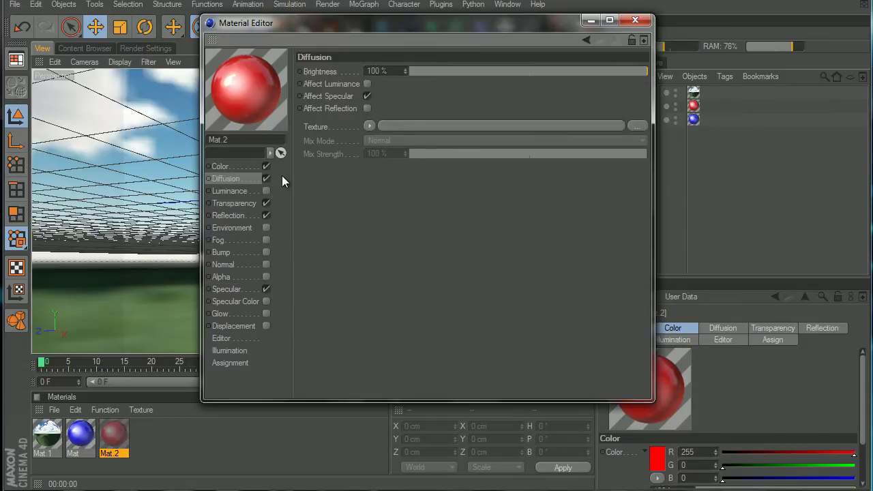
click(634, 20)
double_click(80, 436)
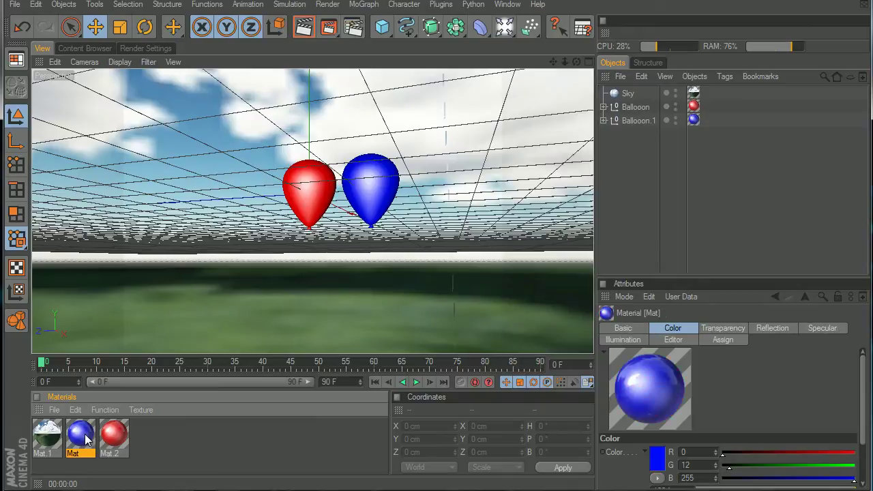
click(266, 178)
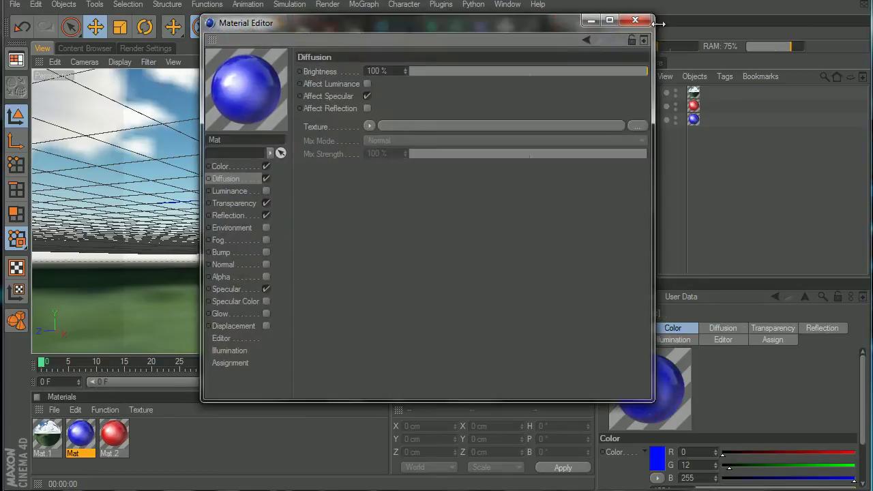
Close the material editor and render the scene to the Picture Viewer.
click(634, 20)
click(326, 27)
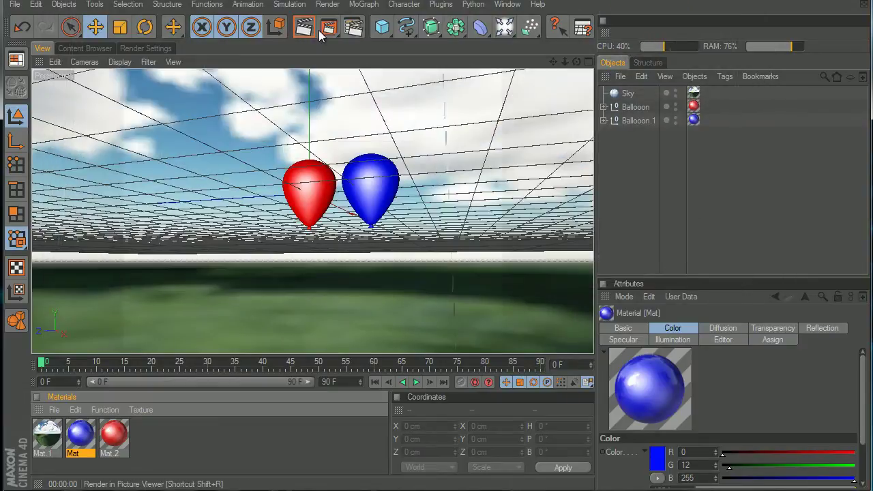
click(319, 30)
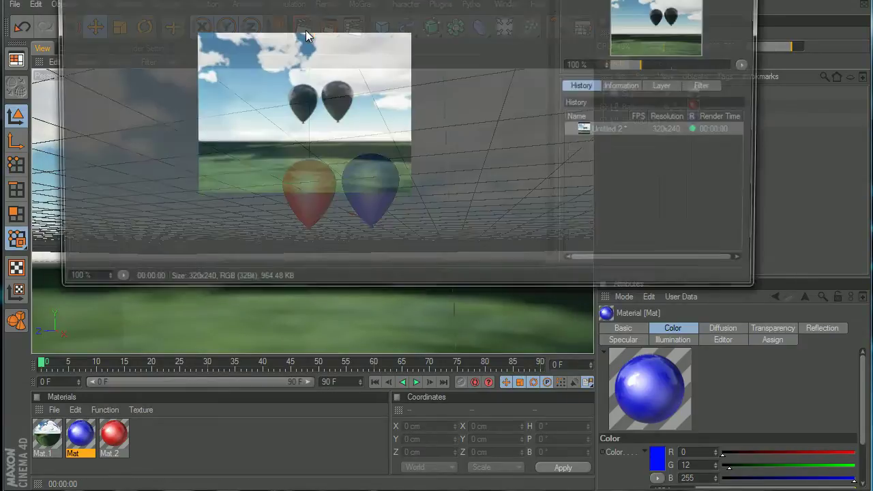
scroll(323, 157, up, 3)
scroll(324, 156, down, 2)
scroll(325, 155, up, 2)
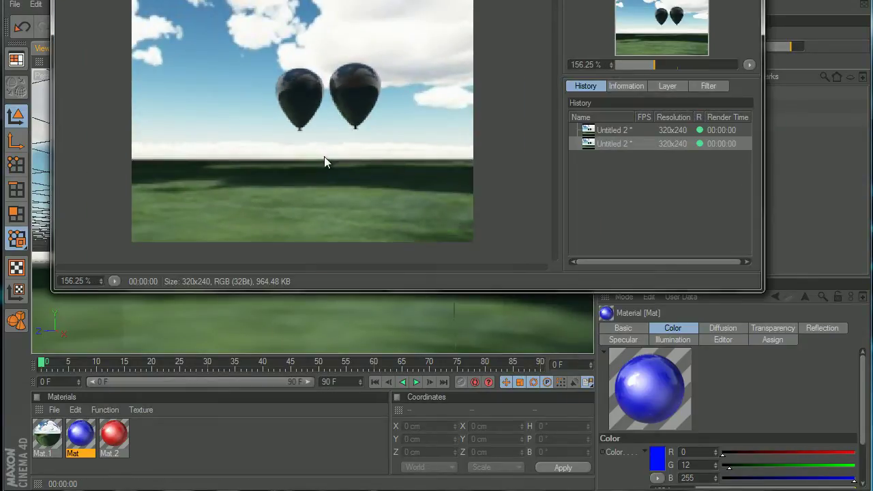
Return to the main scene and show the Sky object's texture tag settings.
click(616, 135)
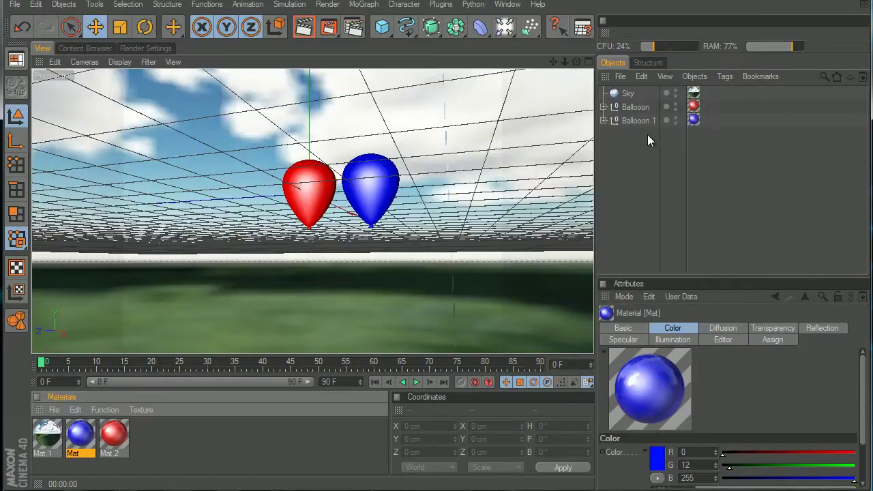
click(631, 93)
click(693, 94)
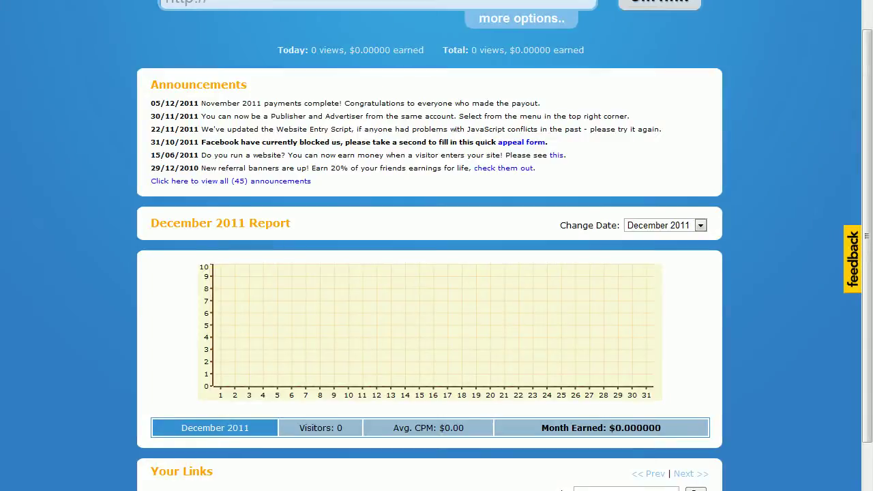
Search Google for 'hdri sky', preview the sunset panorama, and return to the results.
key(ctrl+t)
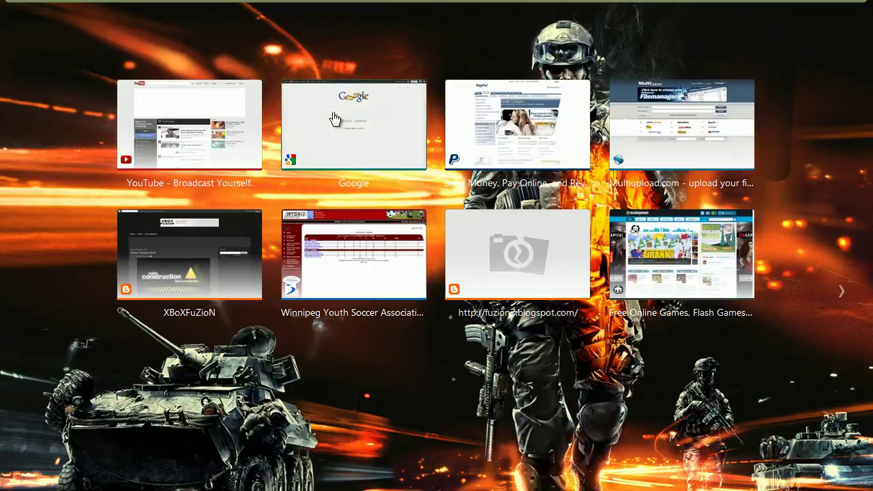
click(334, 119)
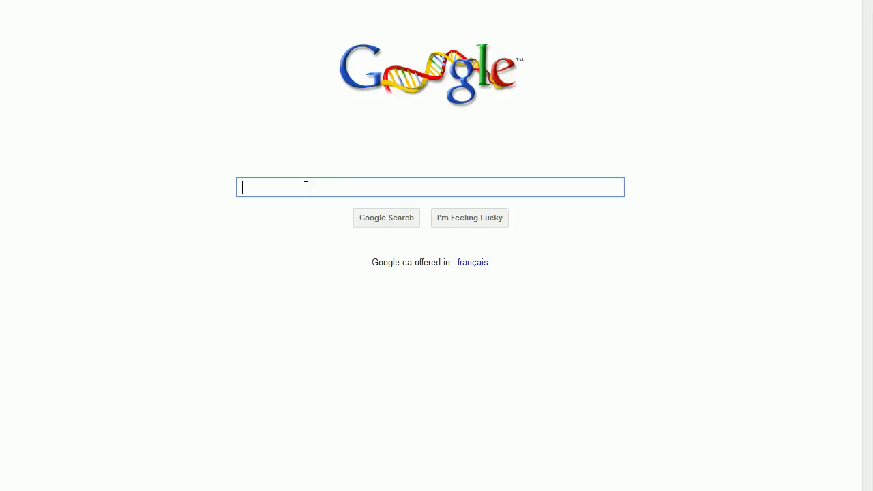
text(hdri s)
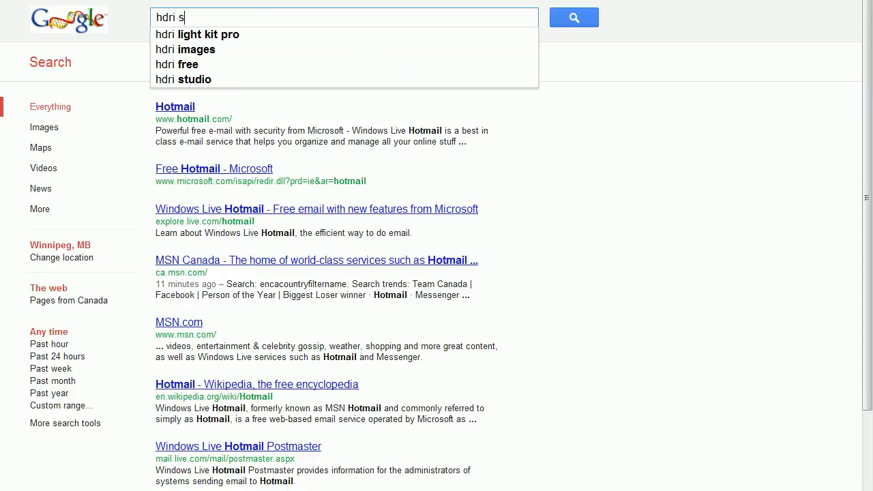
text(k)
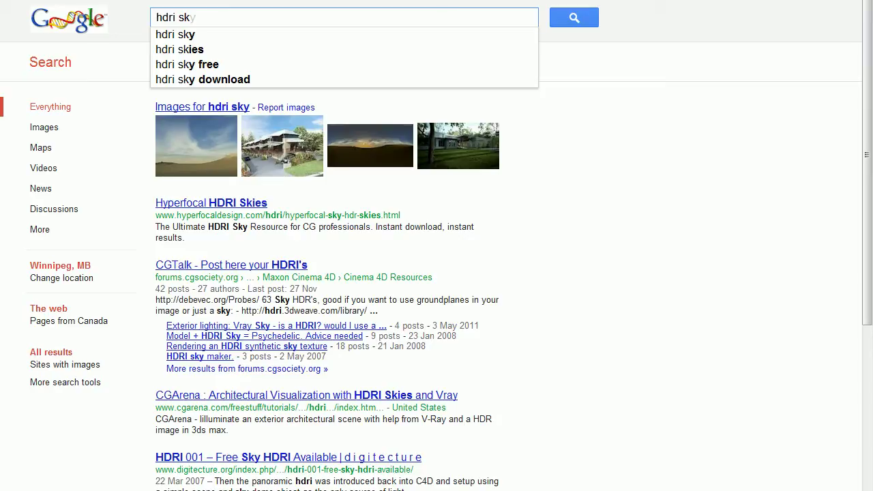
click(377, 144)
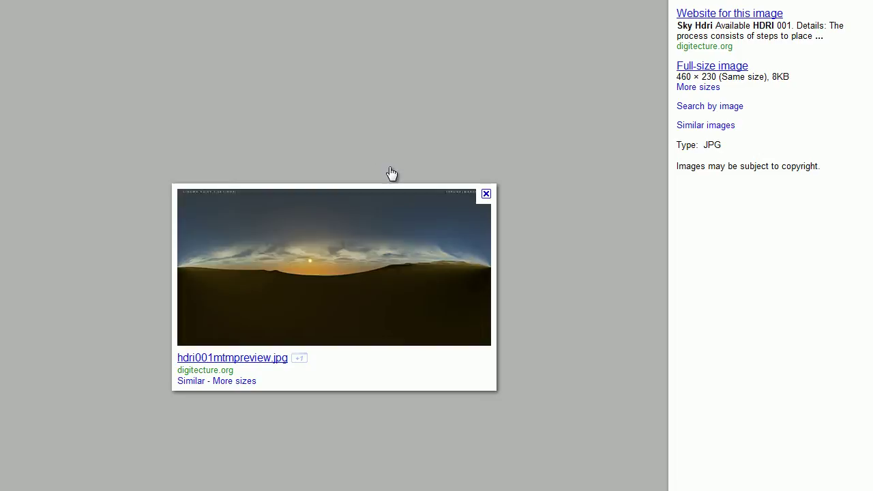
key(alt+Left)
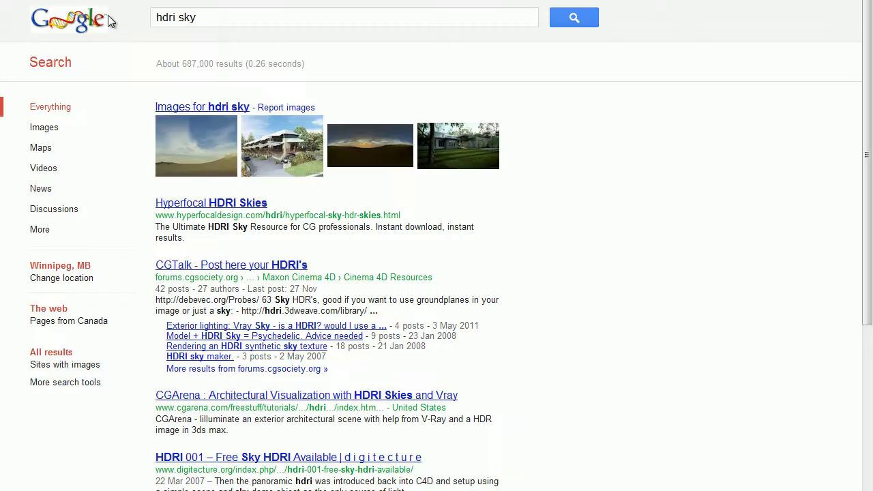
Show image results for 'hdri sky' filtered to Large size.
click(202, 106)
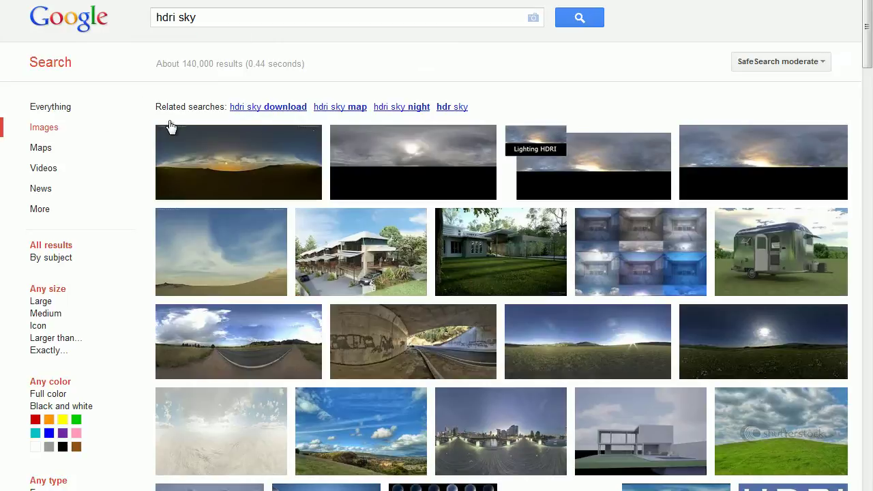
click(588, 22)
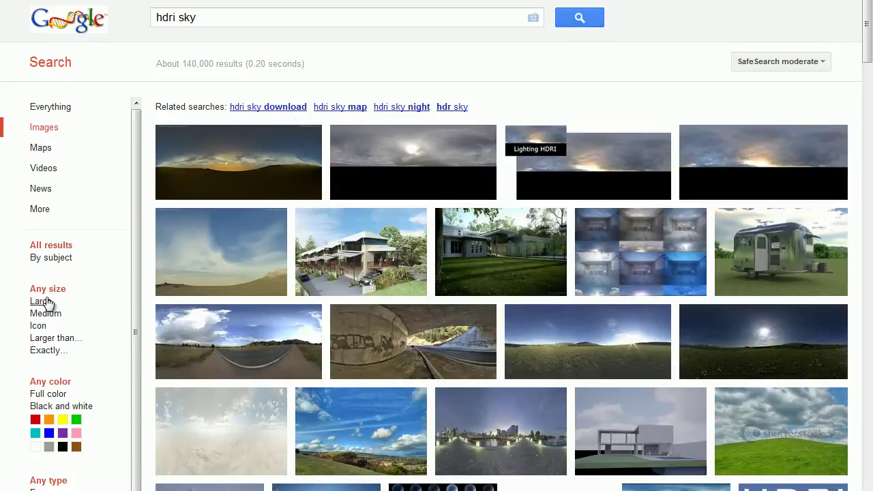
click(41, 302)
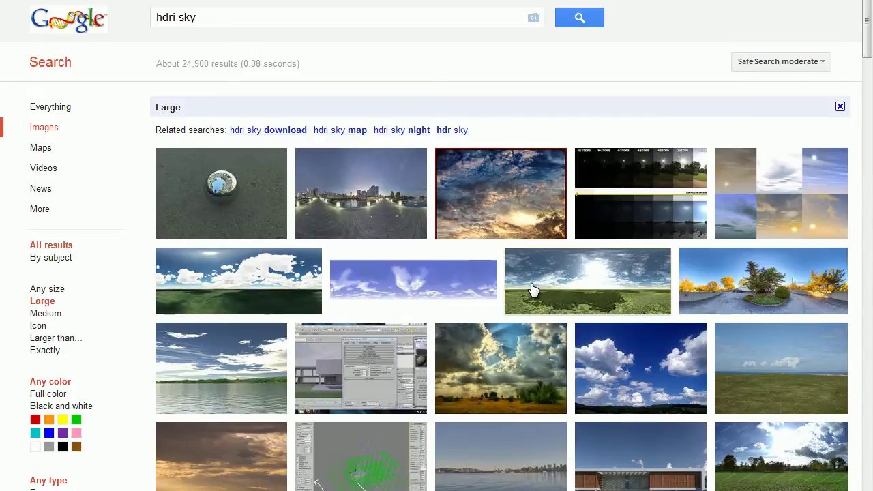
Scroll the large results and open the 1400 × 700 mi360-7.jpg panorama from goodstock.eu.
mouse_move(537, 292)
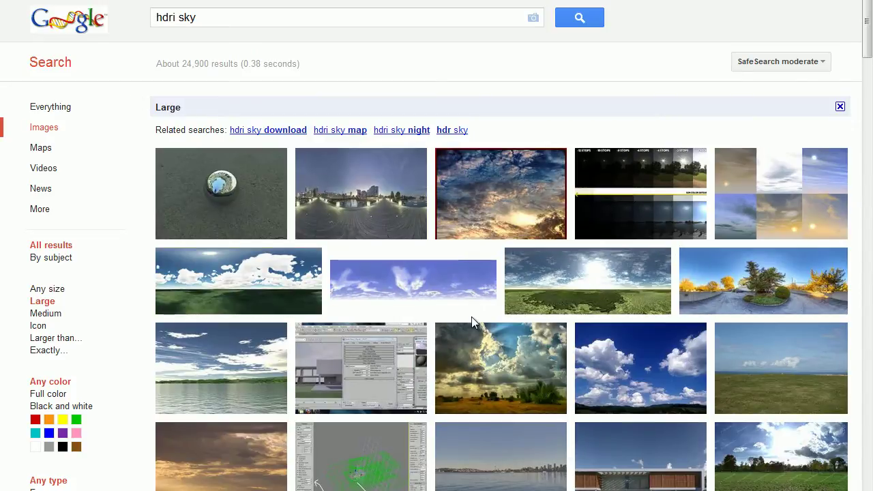
scroll(474, 324, down, 1)
scroll(475, 325, down, 1)
scroll(478, 330, down, 2)
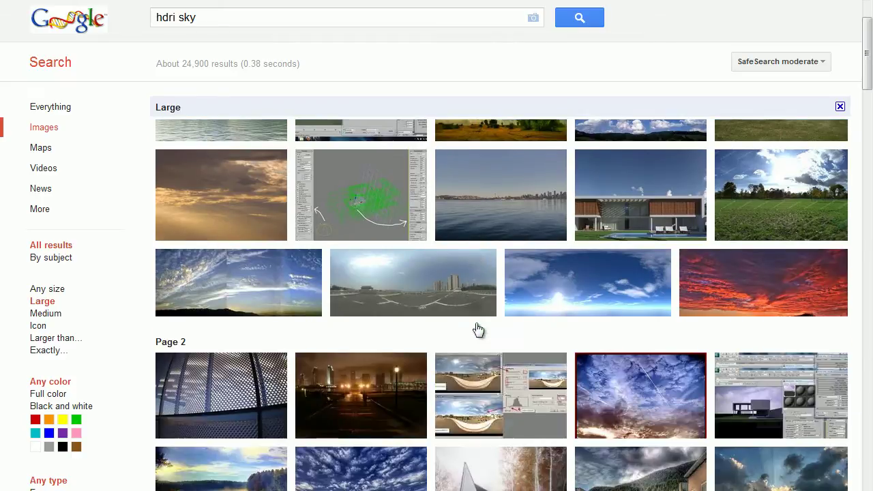
scroll(477, 329, down, 6)
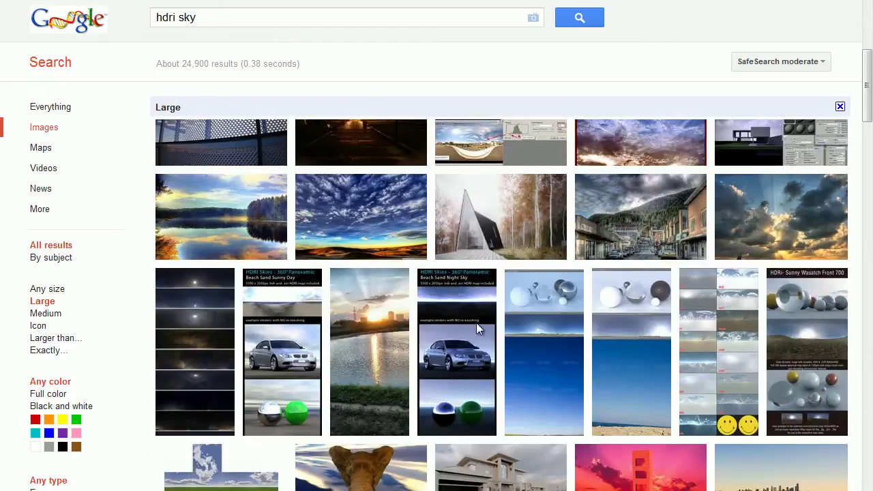
scroll(478, 328, down, 3)
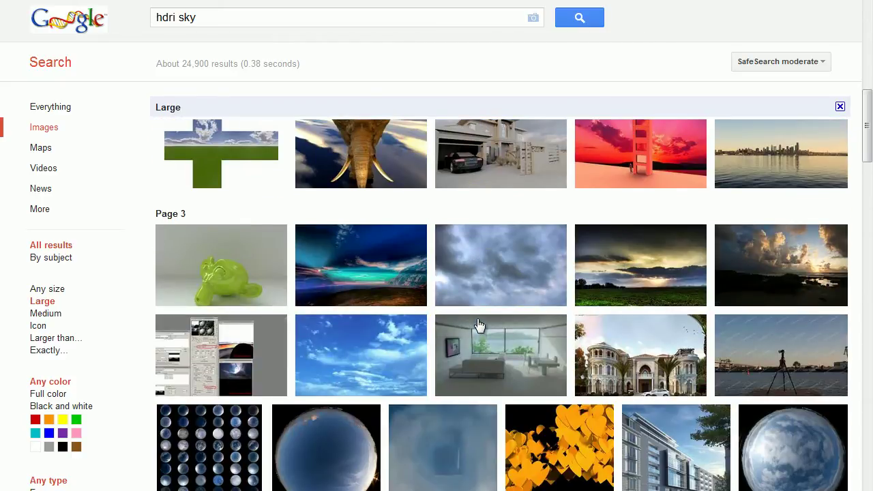
mouse_move(644, 264)
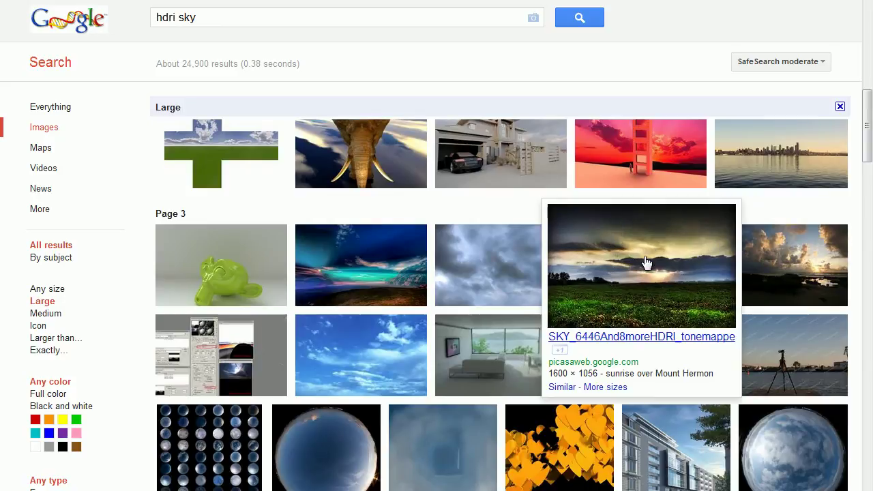
scroll(646, 262, down, 2)
scroll(646, 262, down, 1)
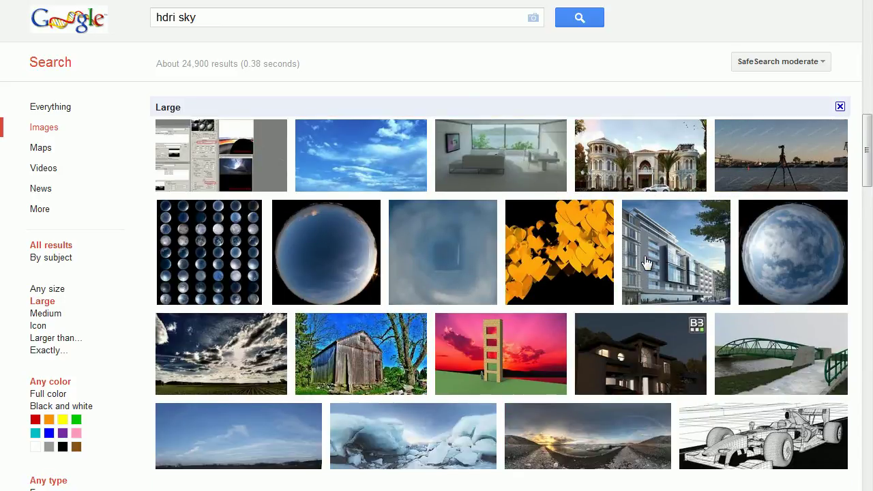
scroll(646, 263, down, 3)
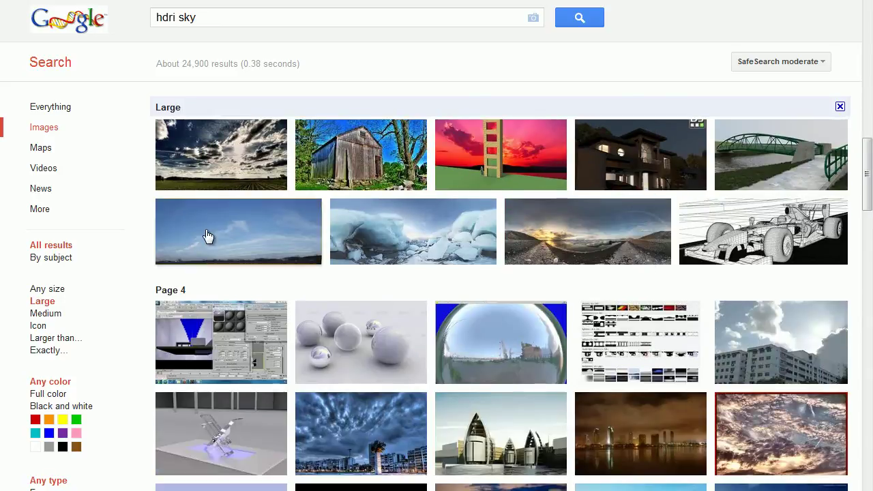
mouse_move(209, 236)
mouse_move(556, 254)
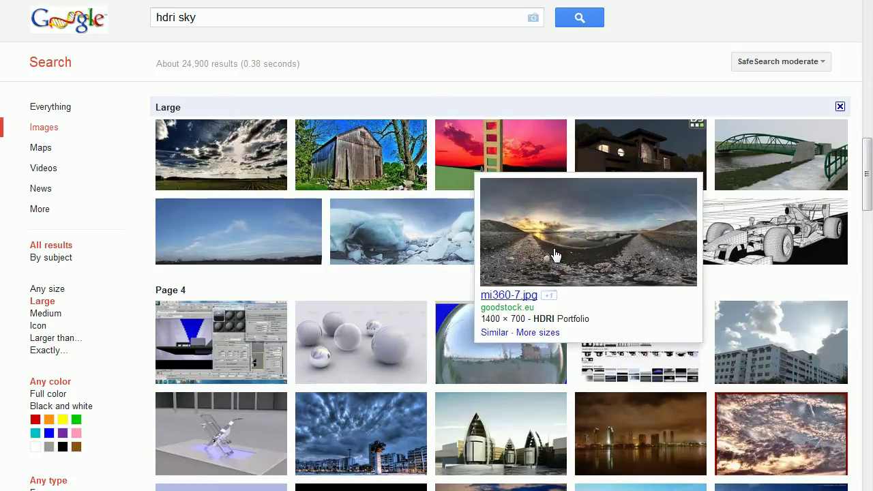
click(575, 249)
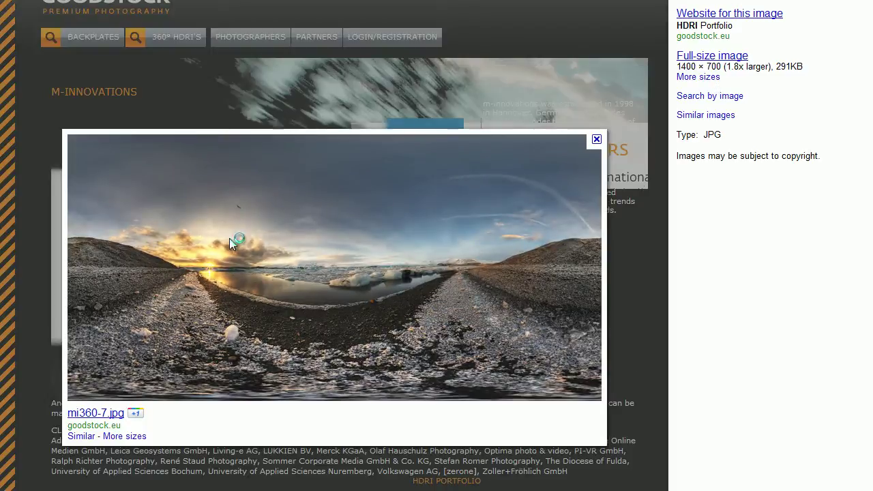
Save the mi360-7 panorama image as a JPG to the Desktop.
right_click(298, 259)
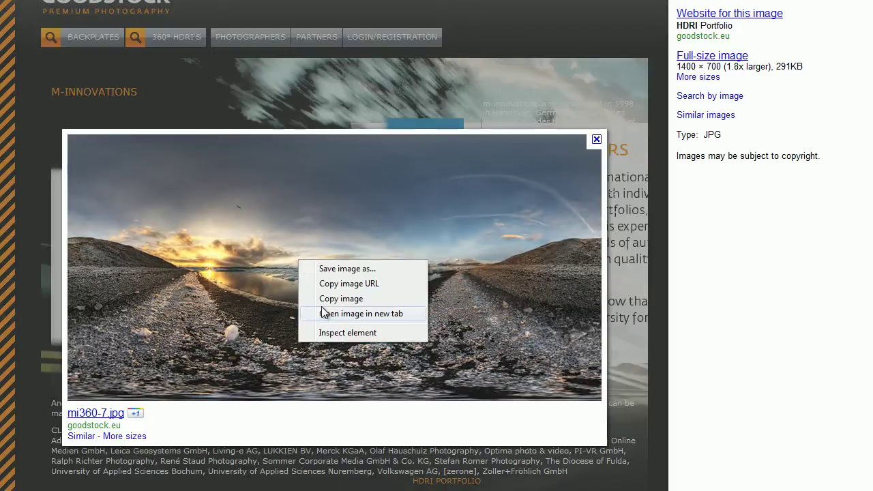
click(348, 269)
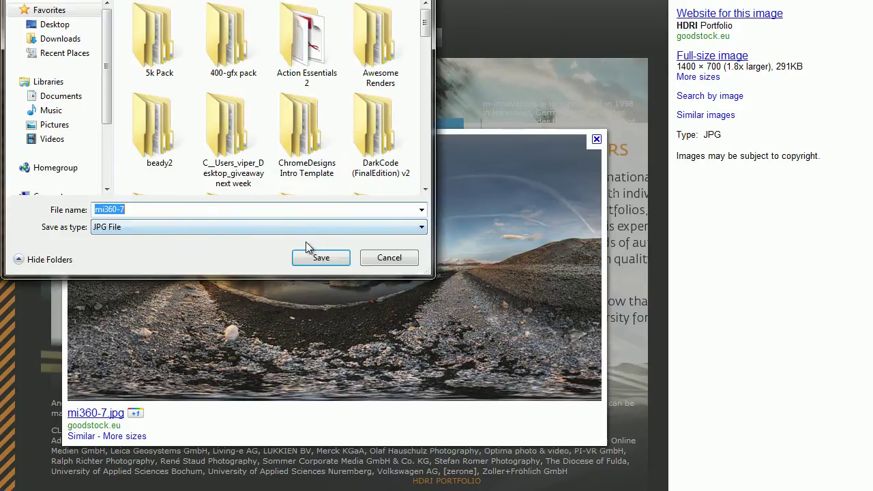
click(84, 27)
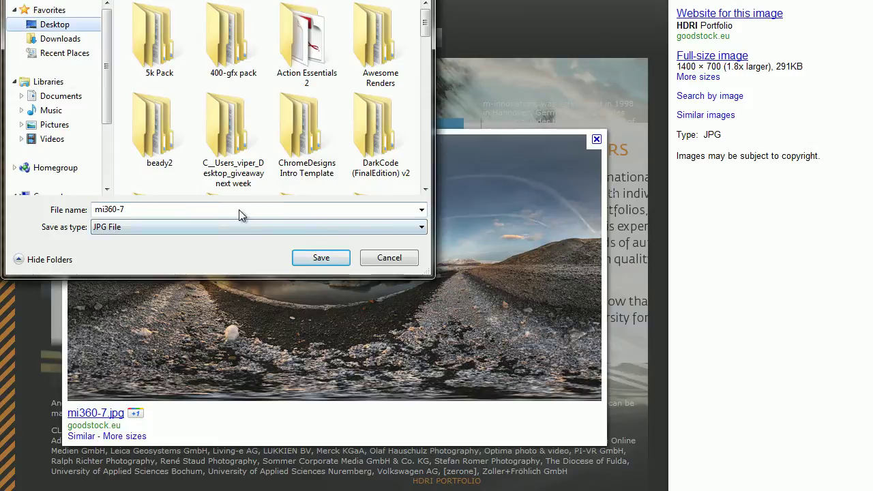
click(324, 258)
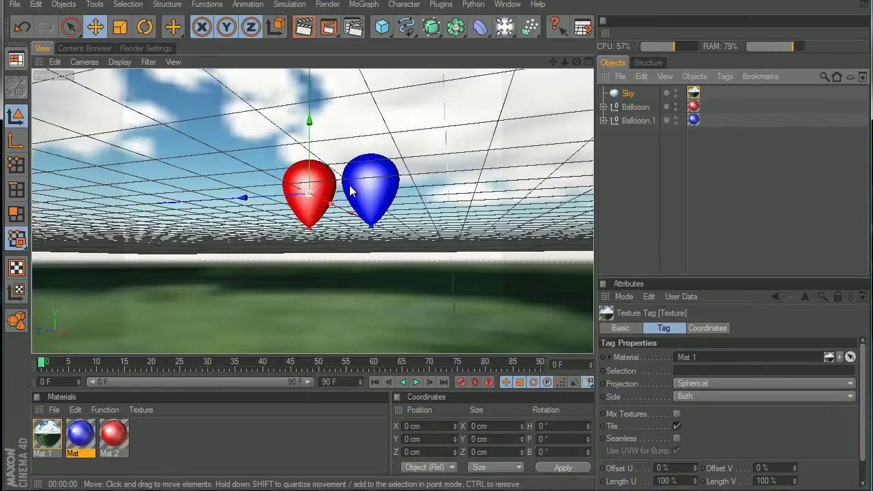
In Mat.1's Luminance channel, clear the old sky texture and raise brightness to 100%.
double_click(47, 435)
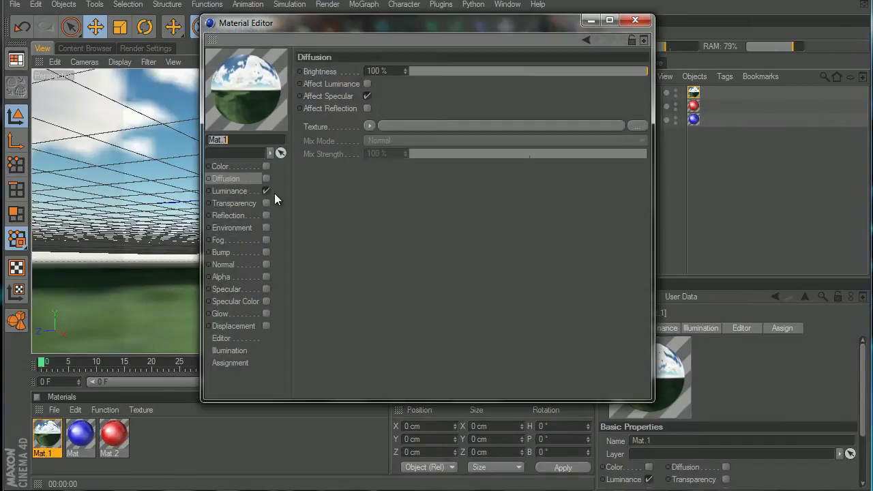
click(265, 191)
click(234, 188)
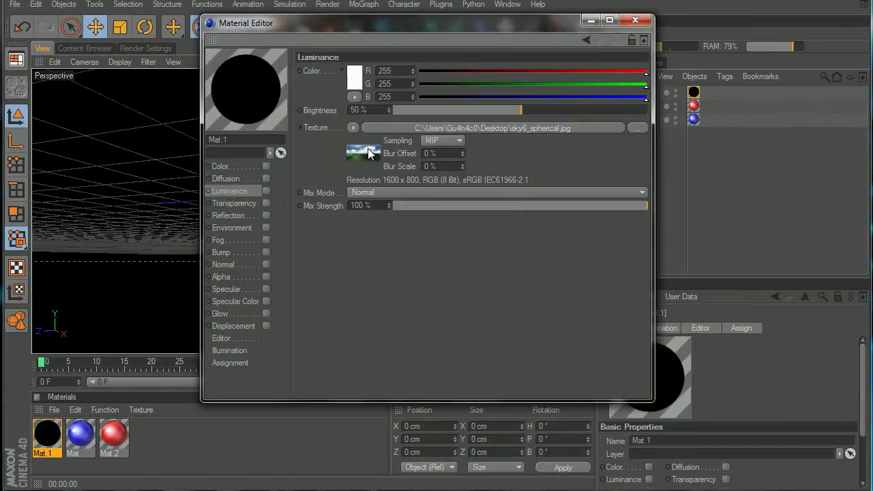
click(353, 129)
click(266, 190)
click(266, 190)
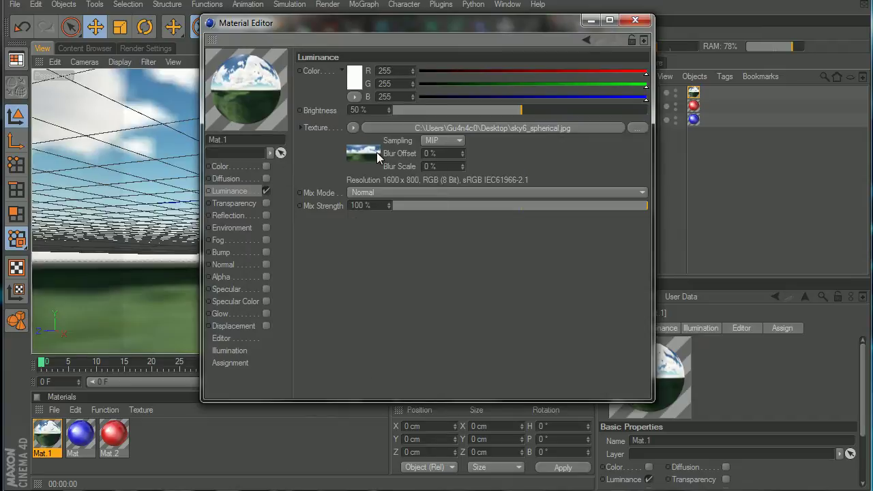
click(352, 129)
click(360, 141)
drag(486, 113, 728, 104)
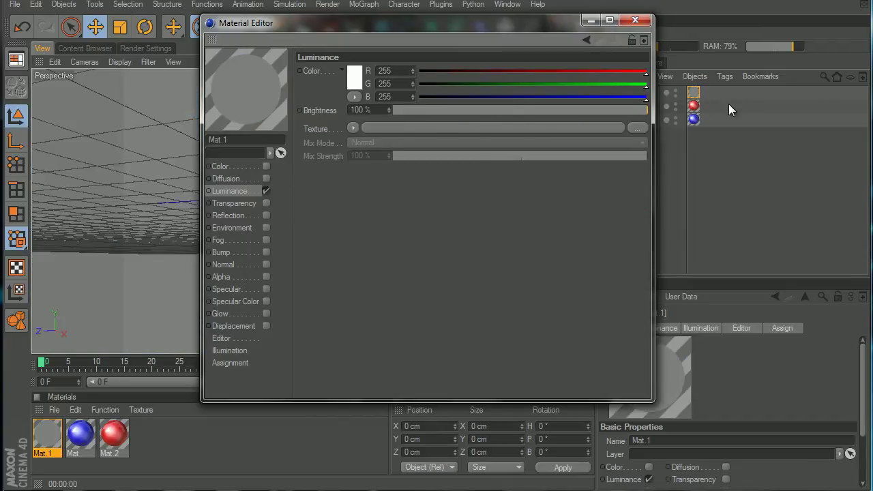
Load mi360-7 as the Luminance texture, declining to copy it into the project folder.
click(353, 128)
click(368, 152)
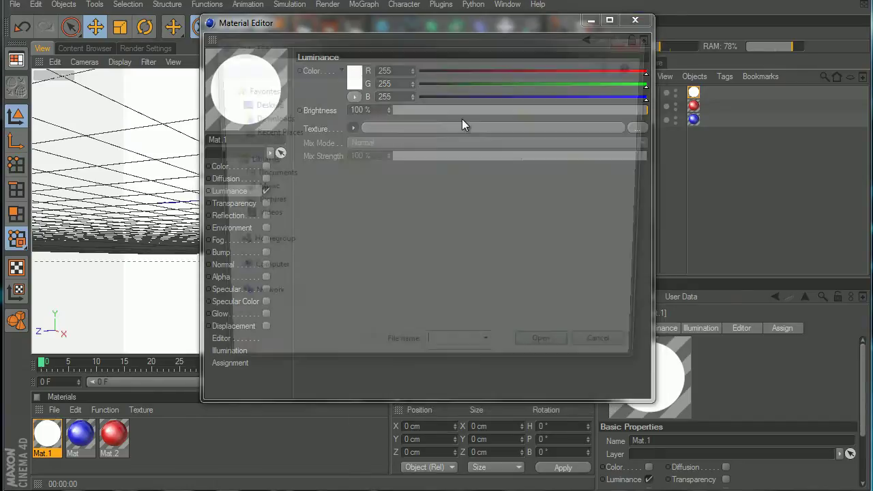
scroll(556, 249, down, 15)
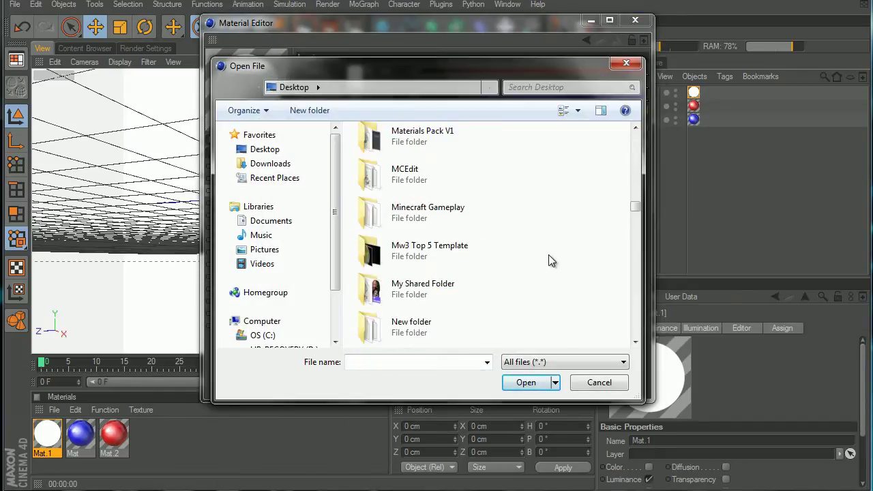
scroll(549, 261, down, 10)
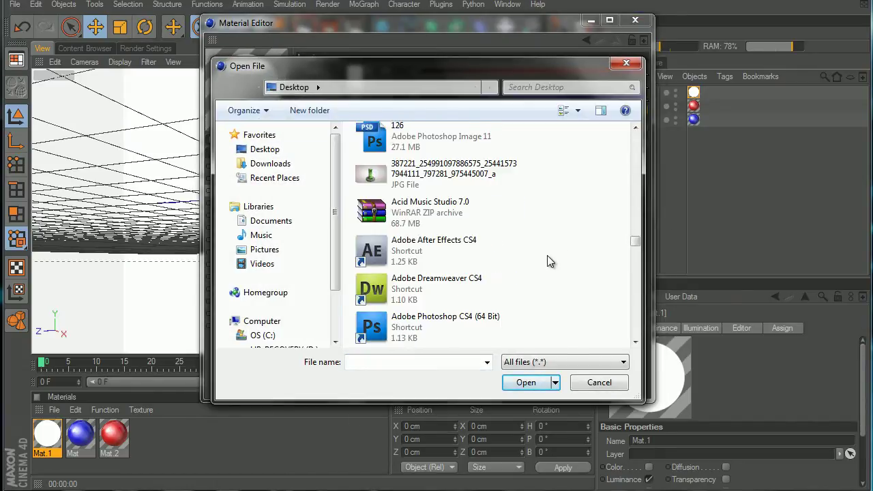
scroll(548, 258, up, 3)
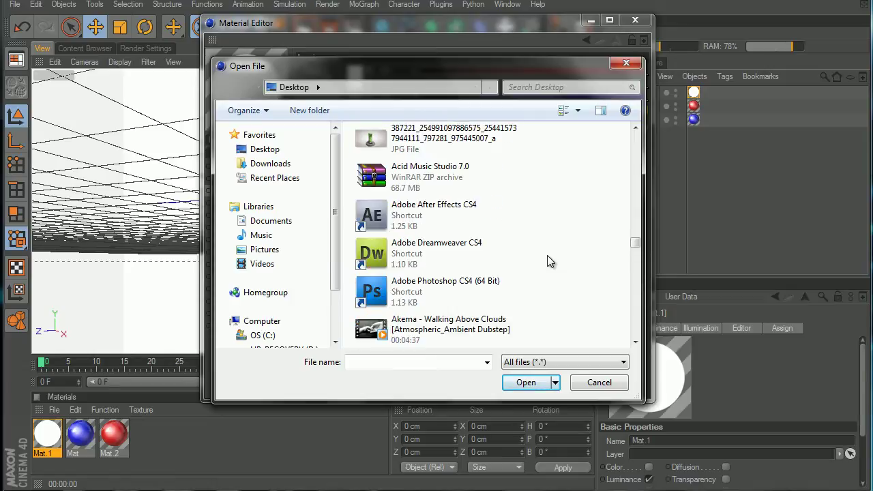
scroll(548, 257, down, 6)
scroll(547, 255, down, 3)
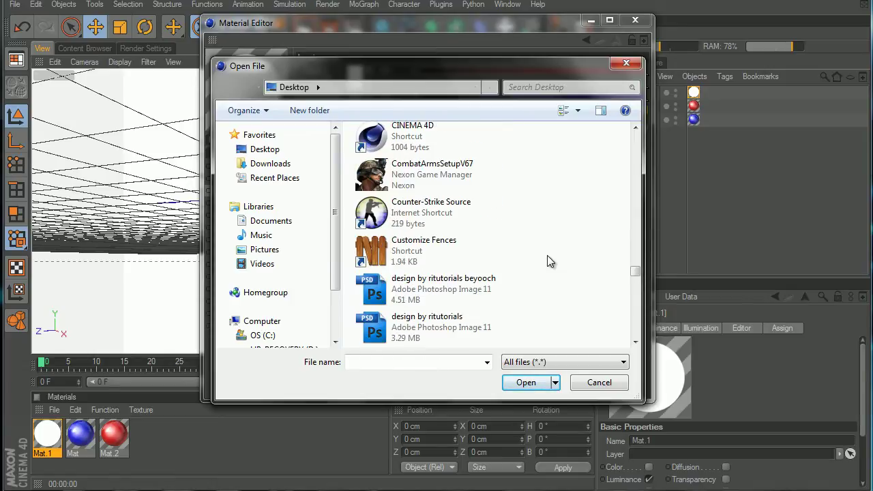
scroll(546, 255, down, 3)
scroll(547, 255, down, 4)
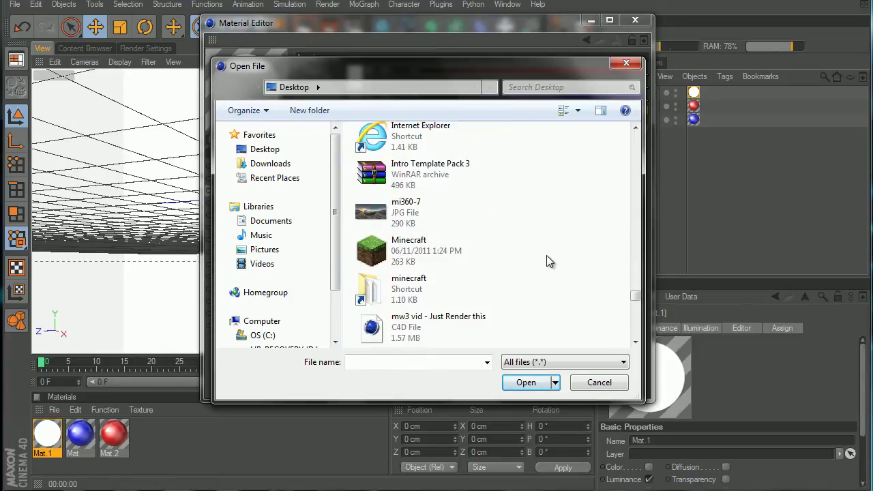
click(439, 226)
click(528, 383)
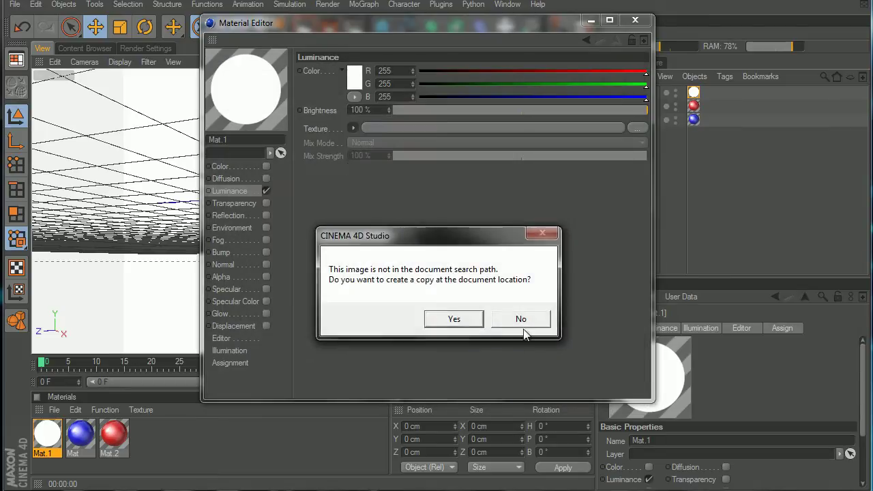
click(454, 319)
drag(423, 24, 356, 61)
Close the Material Editor and render the view to check the balloons against the panorama.
click(566, 55)
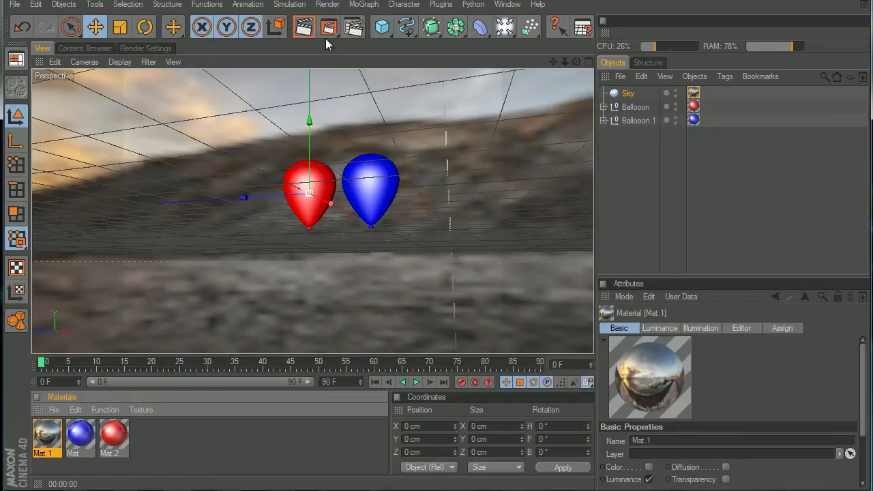
click(304, 27)
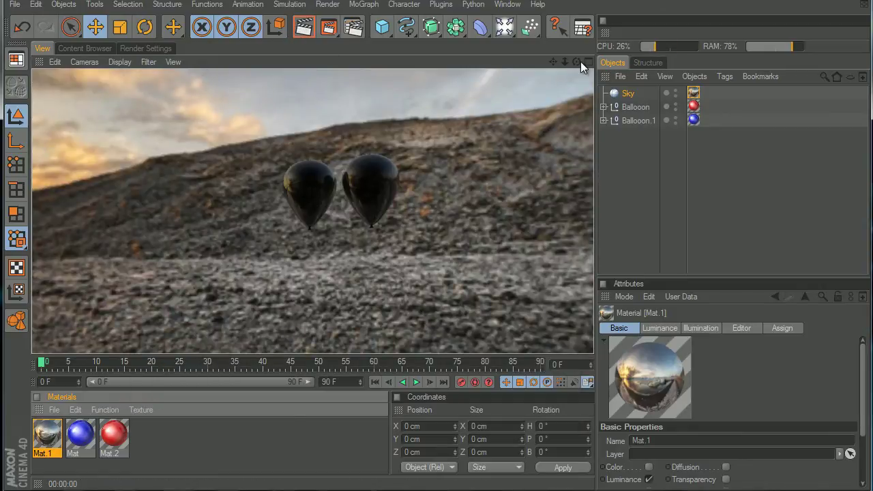
drag(578, 62, 435, 266)
click(303, 27)
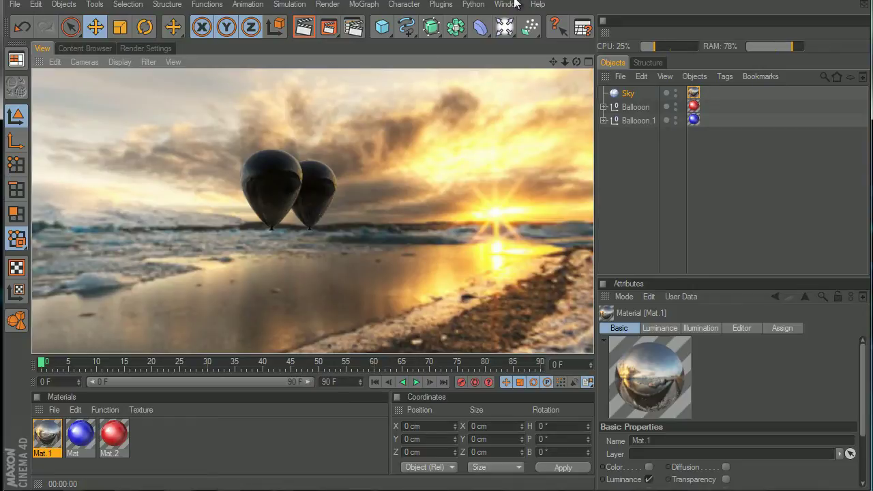
Add a point light and position it above the blue balloon.
drag(505, 28, 572, 40)
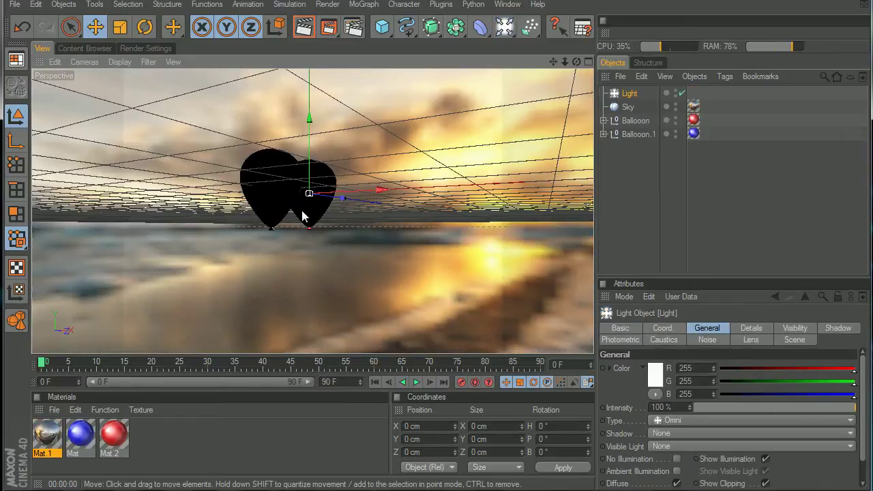
drag(349, 201, 440, 268)
drag(202, 178, 437, 267)
Add a second light, push the Sky back along Z, and re-render from a lower angle.
drag(504, 27, 545, 39)
click(338, 210)
drag(338, 209, 437, 268)
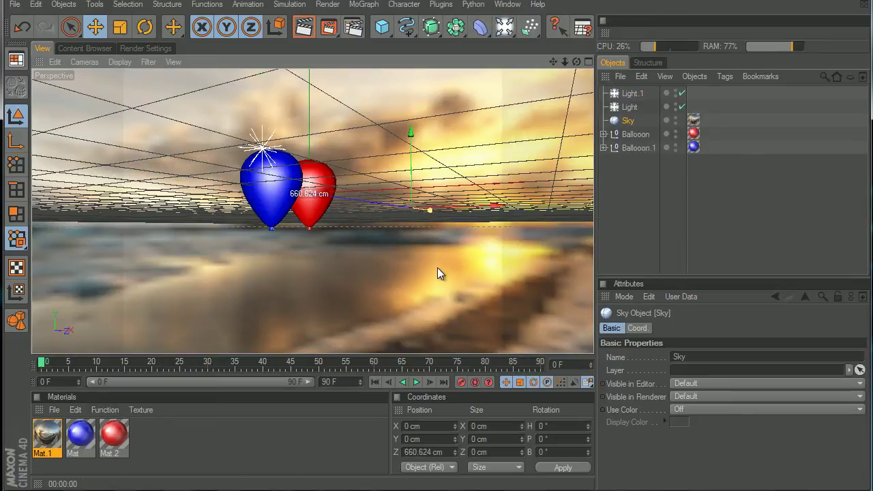
click(301, 29)
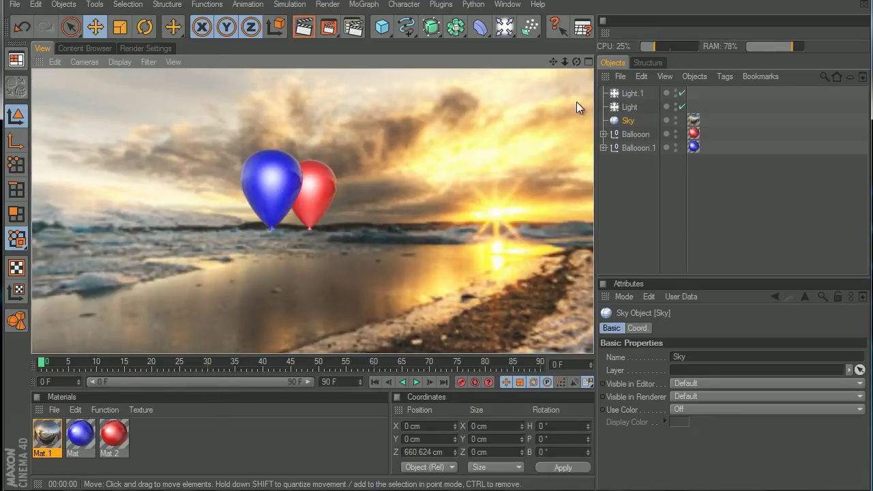
drag(576, 62, 437, 266)
drag(553, 61, 436, 268)
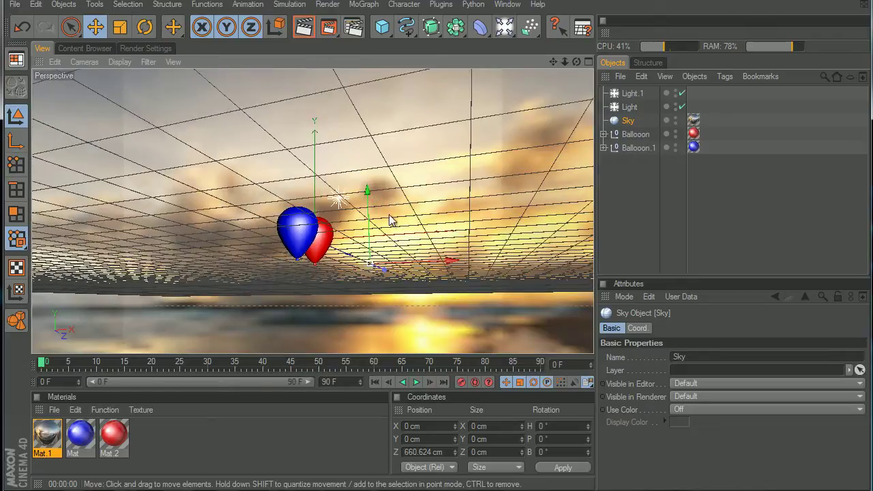
click(304, 27)
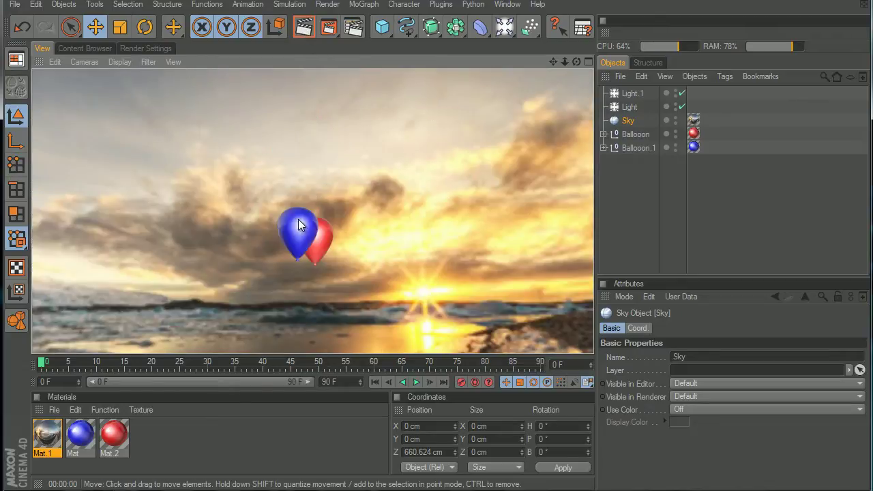
Set Light's intensity to 27% and Light.1's intensity to 25%.
click(581, 164)
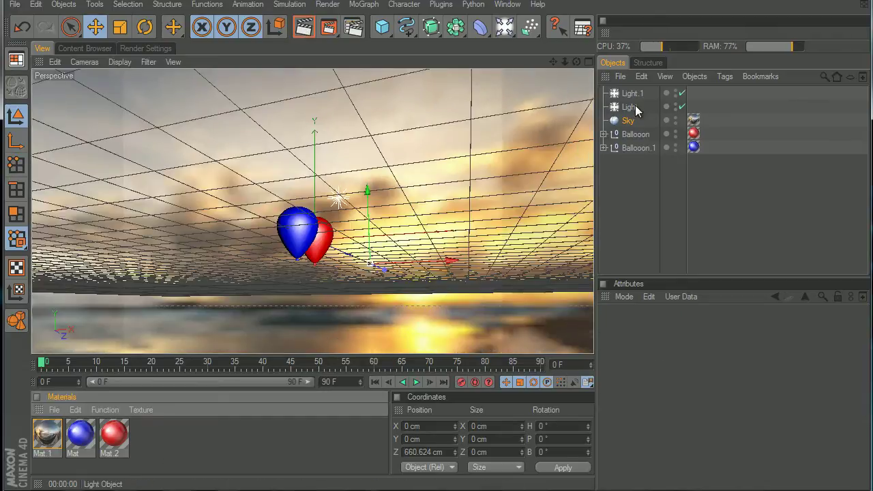
click(635, 107)
drag(780, 406, 735, 404)
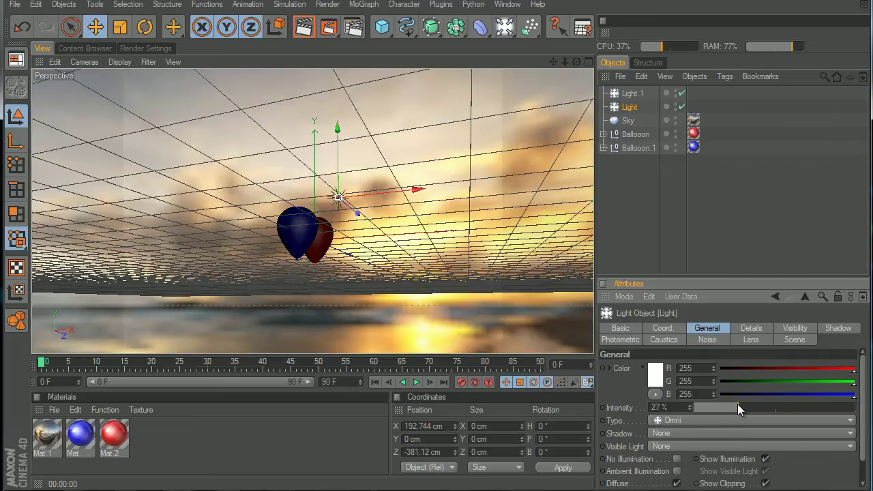
click(631, 94)
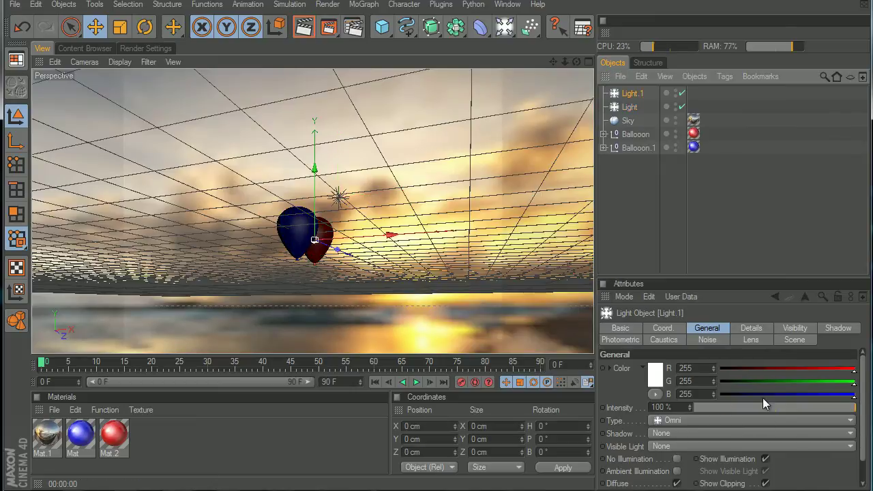
drag(757, 407, 735, 408)
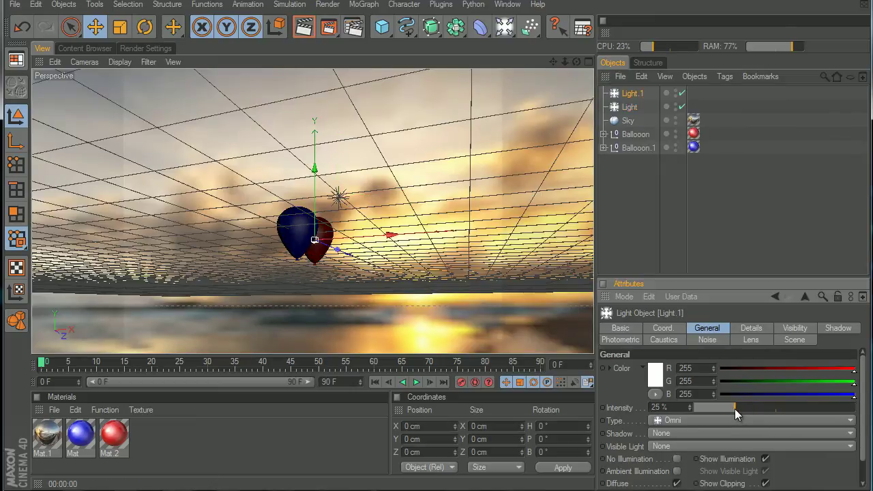
Add the Ambient Occlusion effect in Render Settings.
click(120, 48)
click(54, 245)
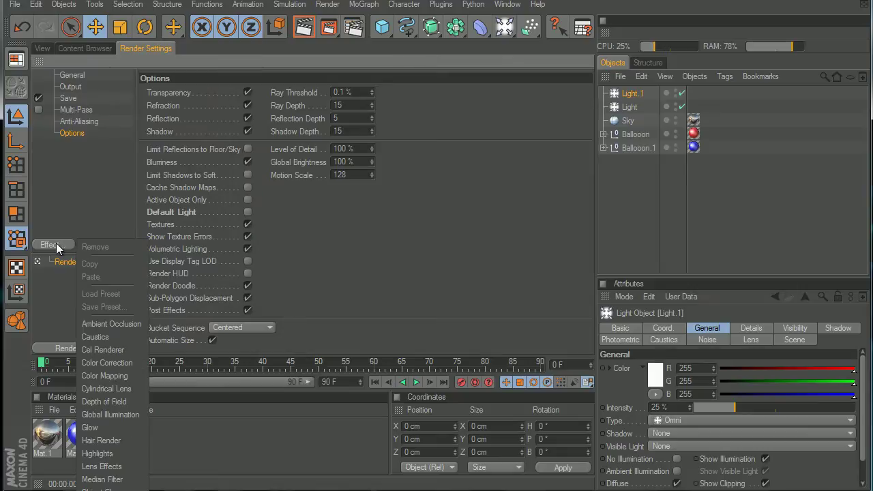
click(111, 324)
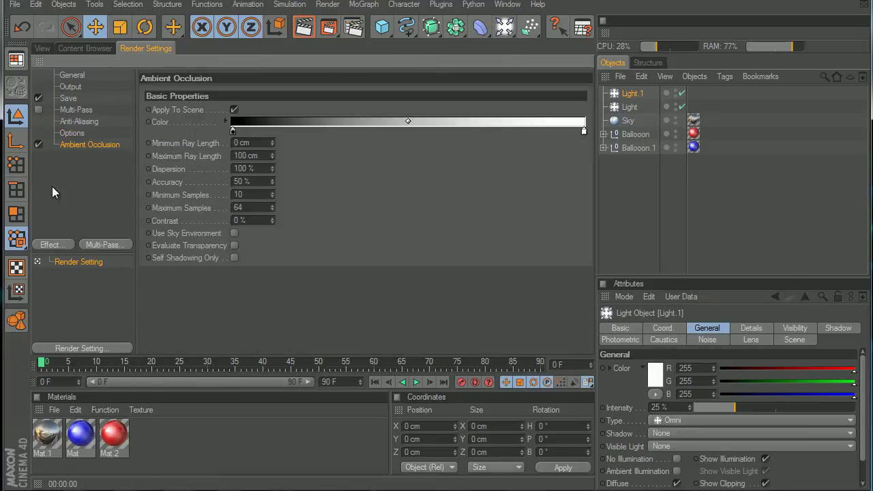
Set the render output preset to Film/Video HDV/HDTV 720 29.97.
click(68, 98)
click(70, 88)
click(152, 92)
mouse_move(177, 131)
click(301, 274)
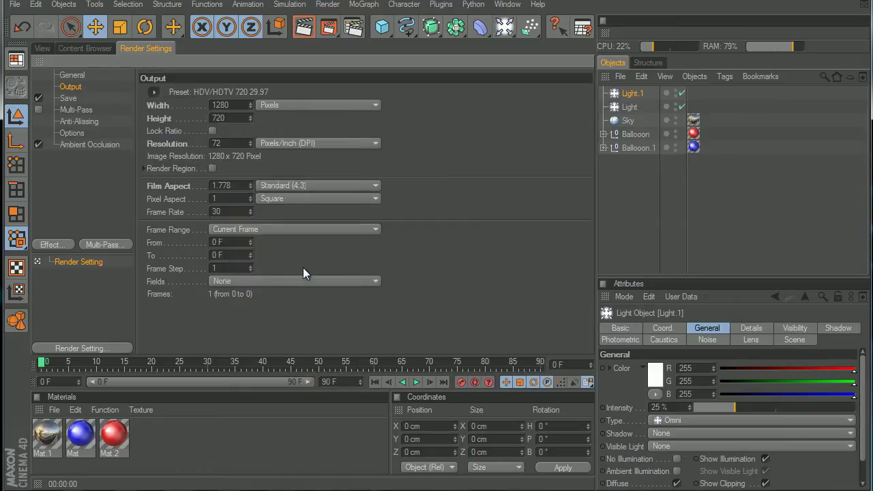
click(43, 48)
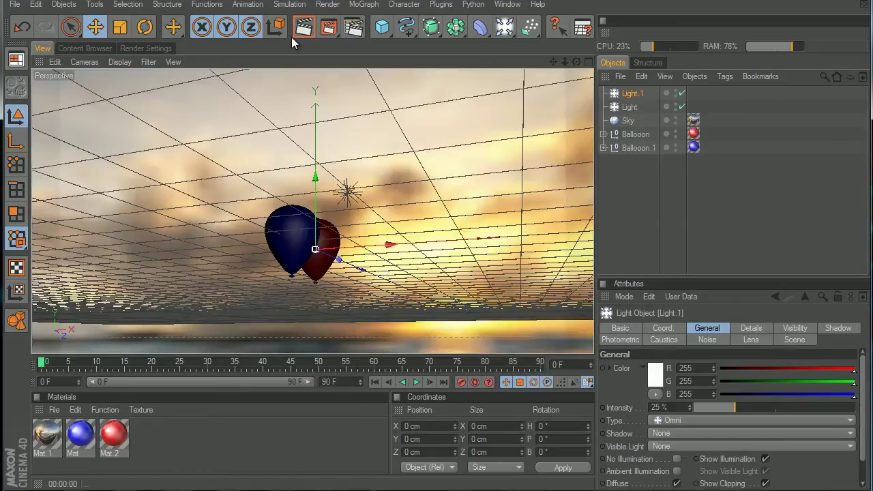
click(304, 31)
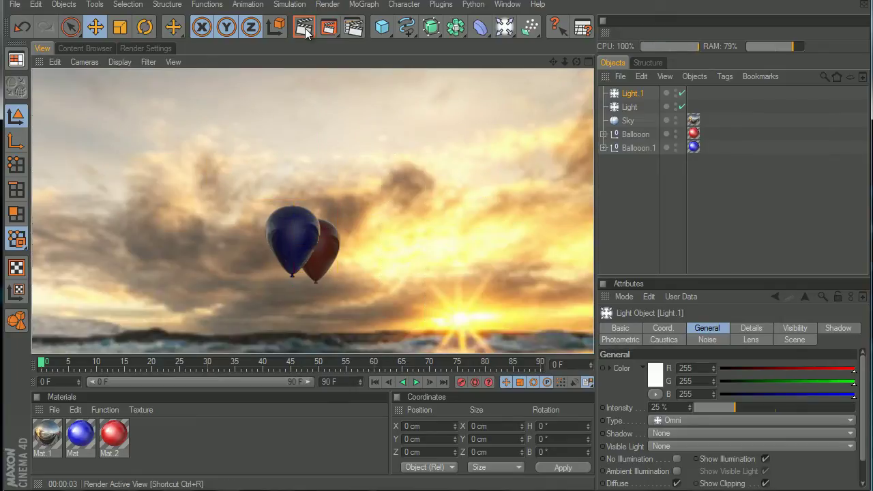
drag(553, 62, 436, 273)
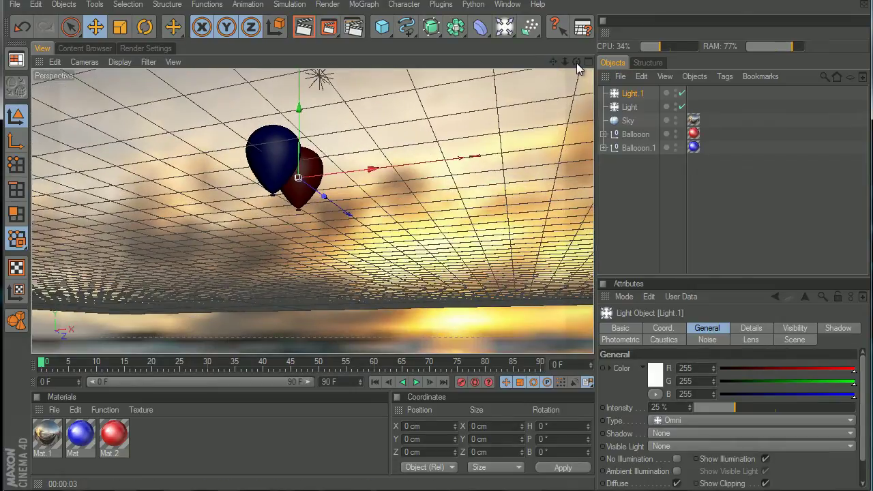
drag(576, 62, 438, 273)
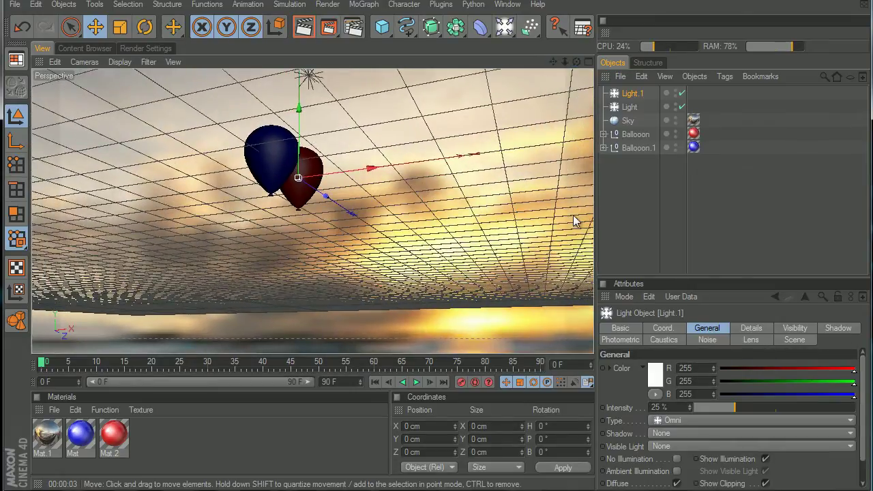
drag(650, 231, 623, 79)
Add a particle Emitter from Simulation > Particles.
click(633, 193)
drag(622, 129, 622, 128)
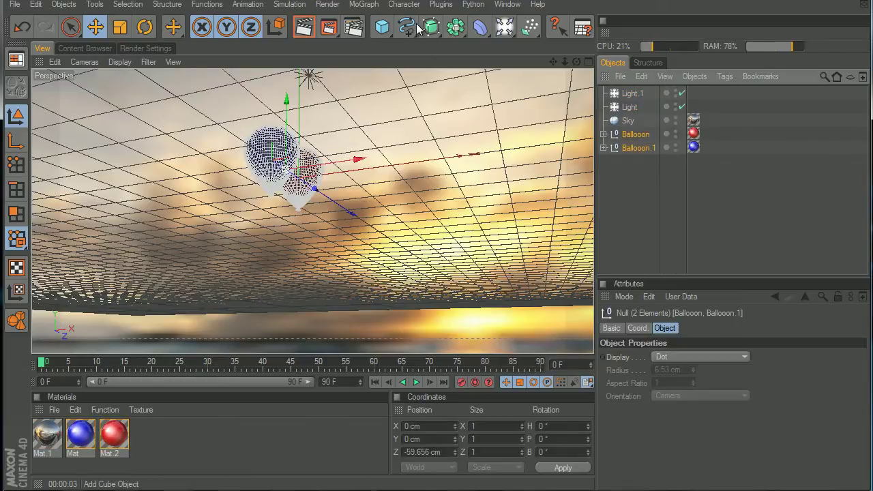
click(529, 27)
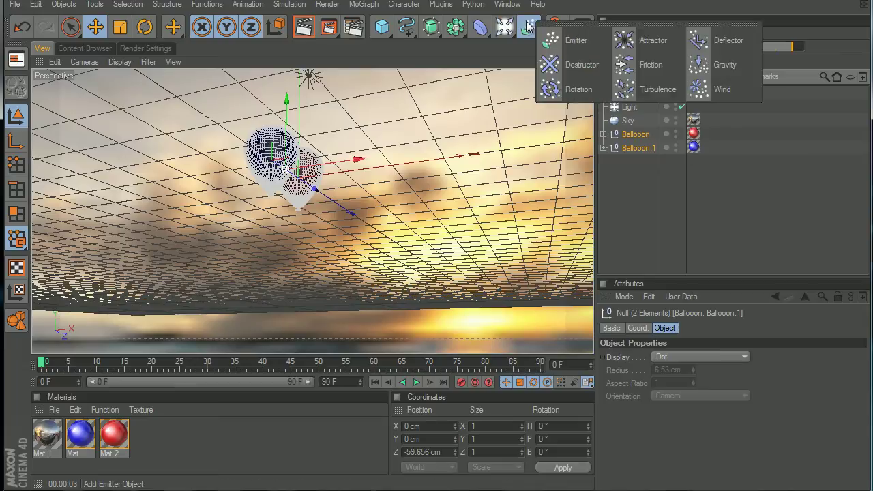
click(580, 42)
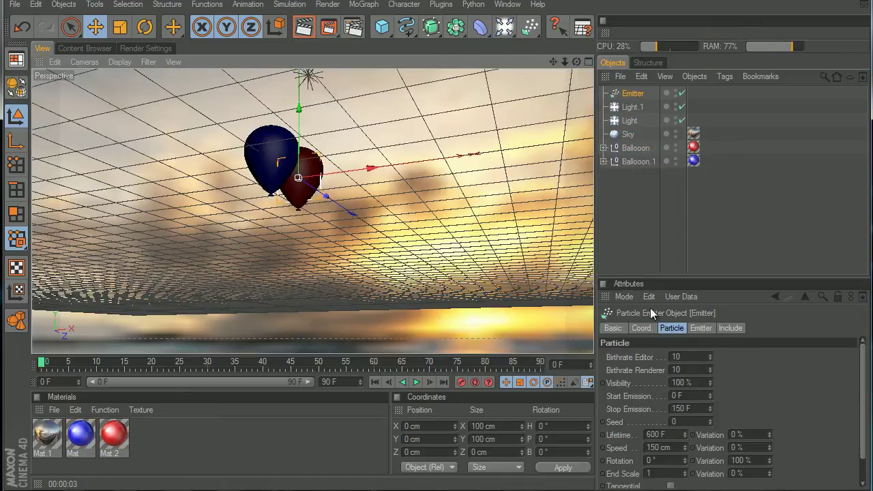
Parent Balloon and Balloon.1 under the Emitter and enable Show Objects in its Particle tab.
click(865, 443)
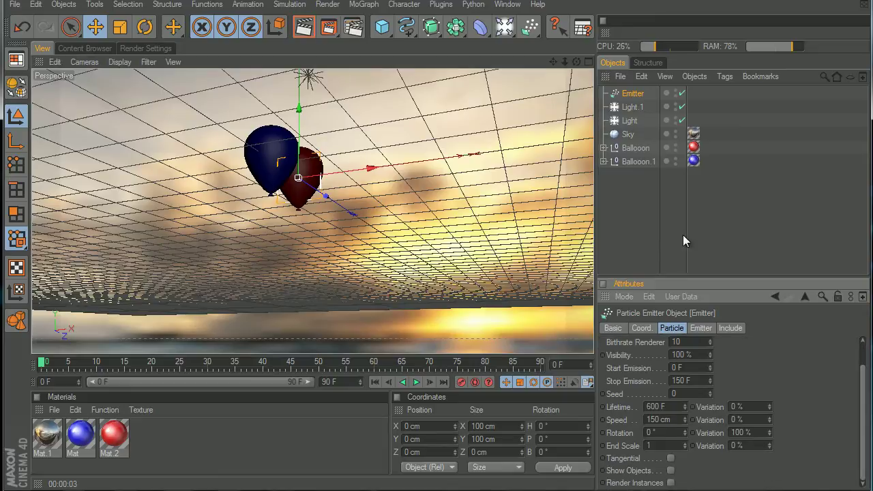
drag(711, 279, 709, 209)
drag(614, 182, 635, 143)
drag(635, 148, 617, 94)
click(603, 94)
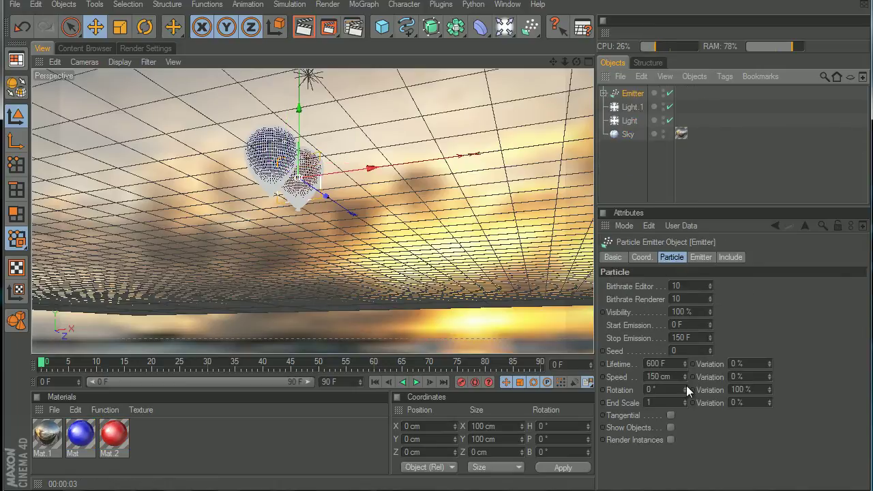
click(669, 427)
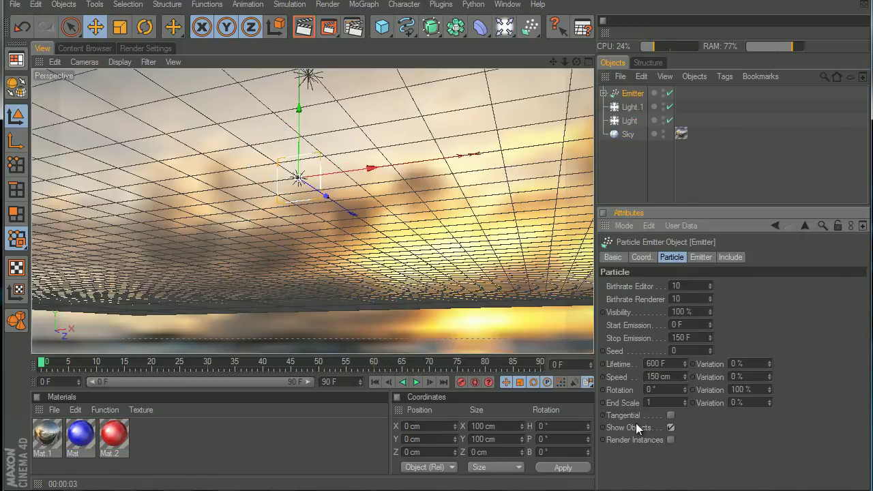
Play the balloon particle animation, pause it at frame 81, and select Light.1.
click(416, 382)
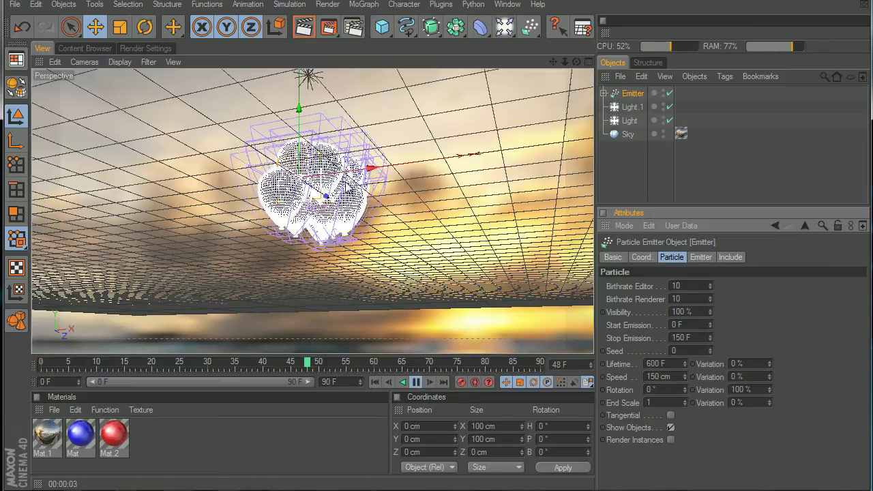
click(414, 382)
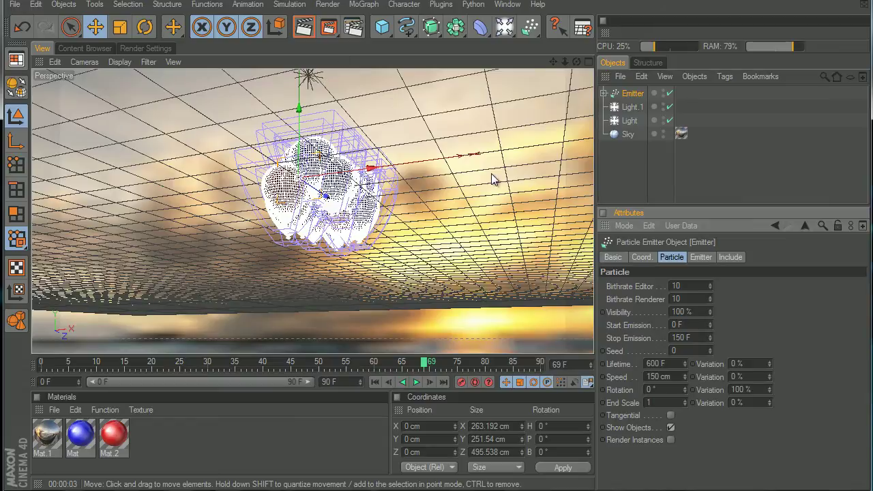
click(416, 381)
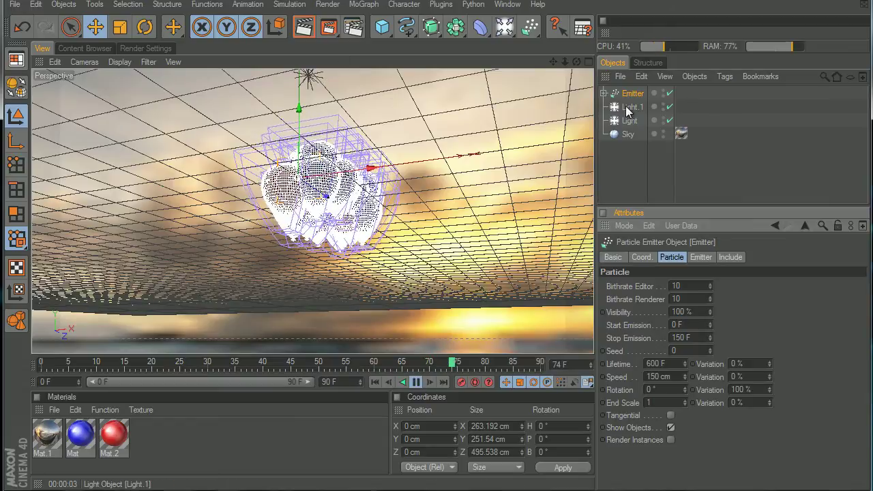
click(418, 383)
click(633, 110)
Delete both Light.1 and Light, then render the active view.
key(Delete)
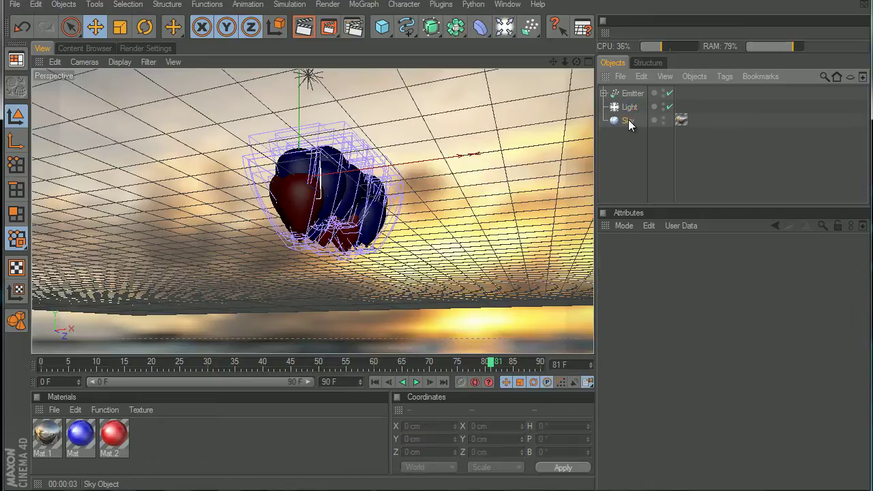
click(628, 107)
key(Delete)
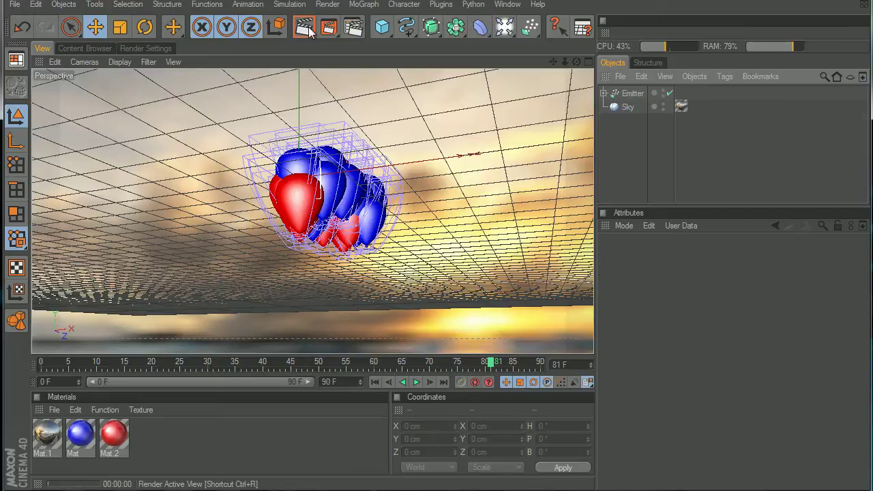
click(308, 28)
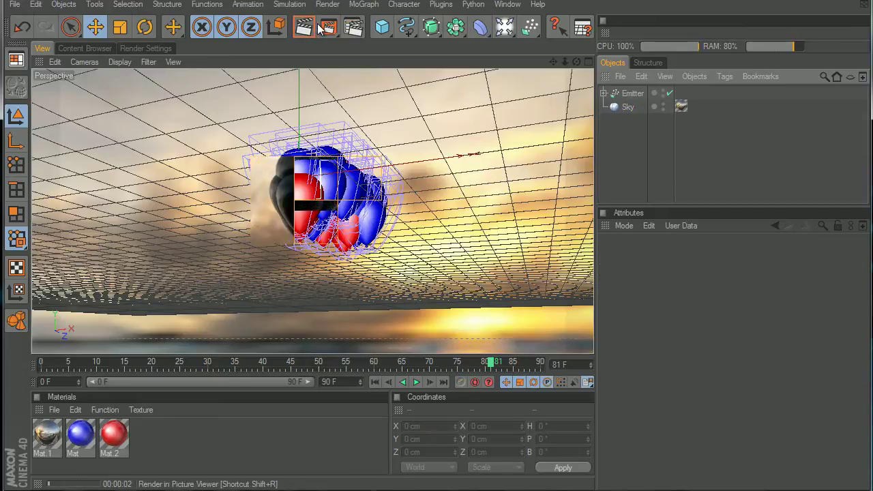
Undo the Light deletion, re-render the balloons, and select the Sky object.
key(ctrl+z)
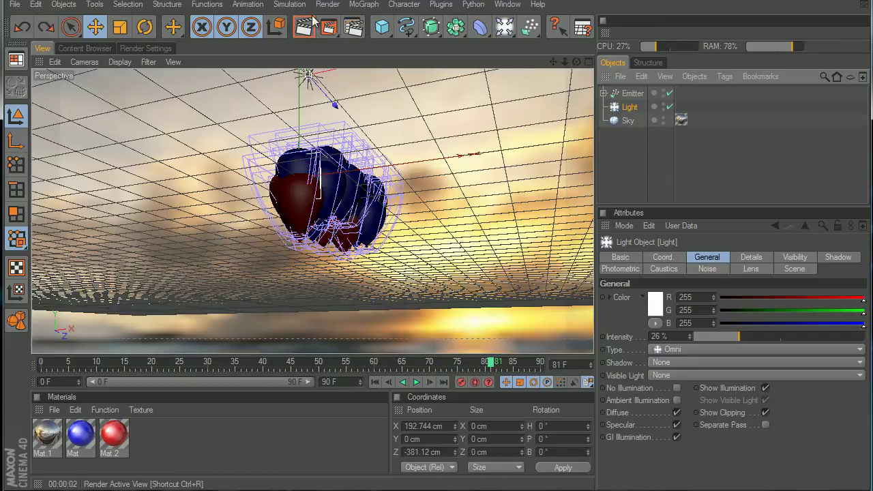
click(304, 27)
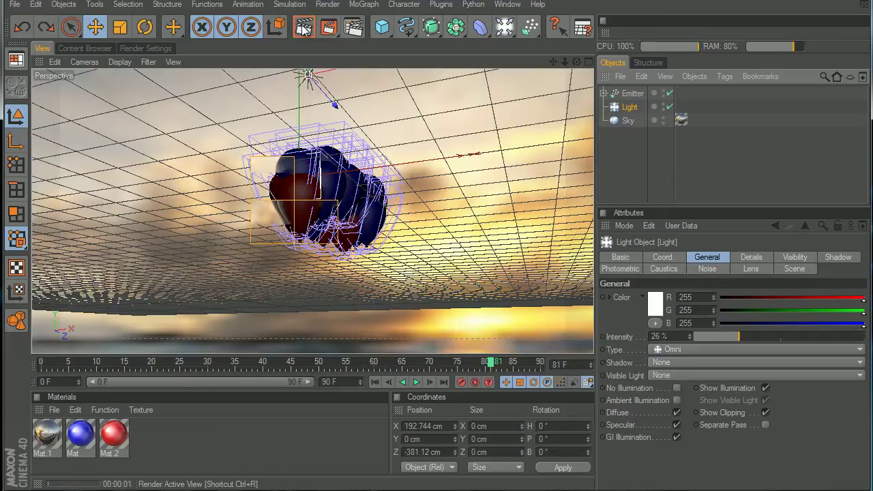
click(623, 168)
click(627, 123)
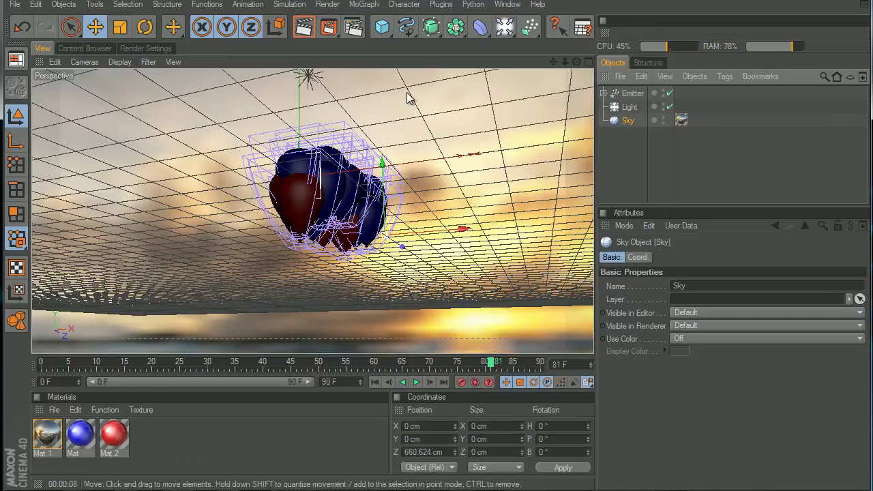
In the Content Browser, preview the Visualize Environments presets like 1_Backdrop_Enviroment and 7_StudioA_Environment.
click(144, 47)
click(85, 49)
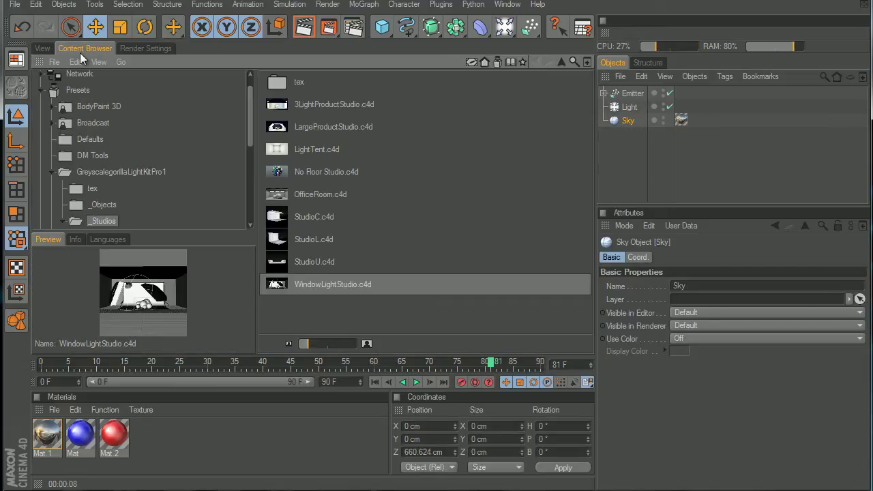
click(49, 172)
scroll(66, 129, down, 4)
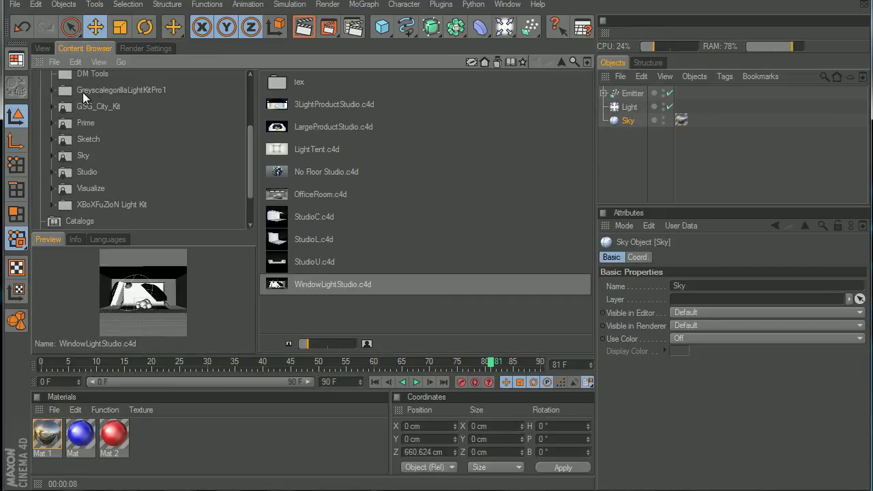
scroll(68, 183, up, 3)
click(90, 206)
scroll(90, 204, down, 3)
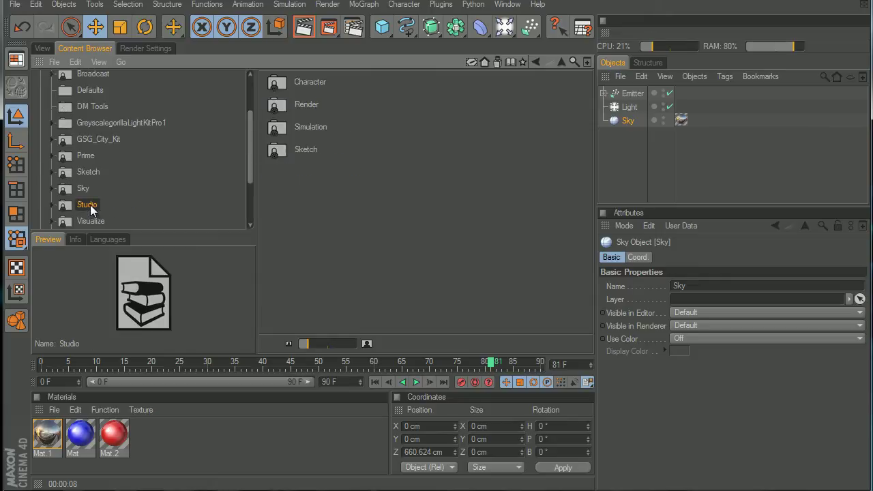
click(71, 140)
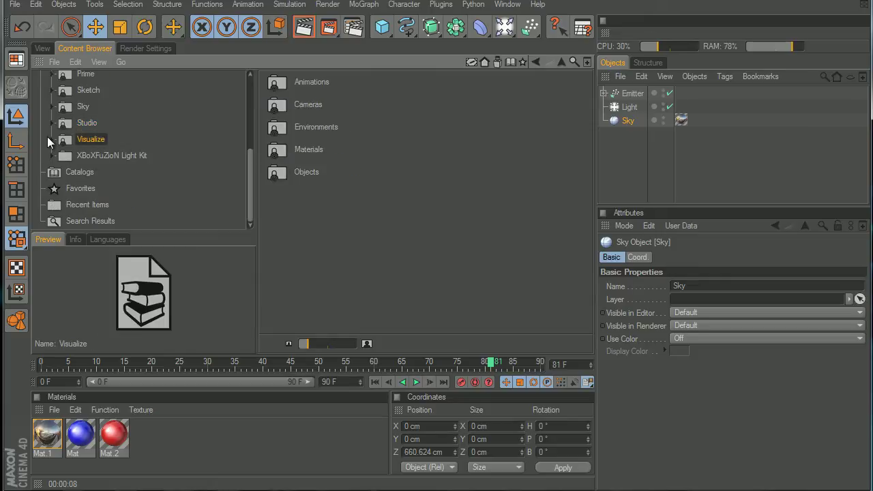
double_click(314, 127)
click(311, 147)
click(315, 280)
Browse the Visualize Animations, Materials and Objects presets, then the Studio folder.
click(108, 156)
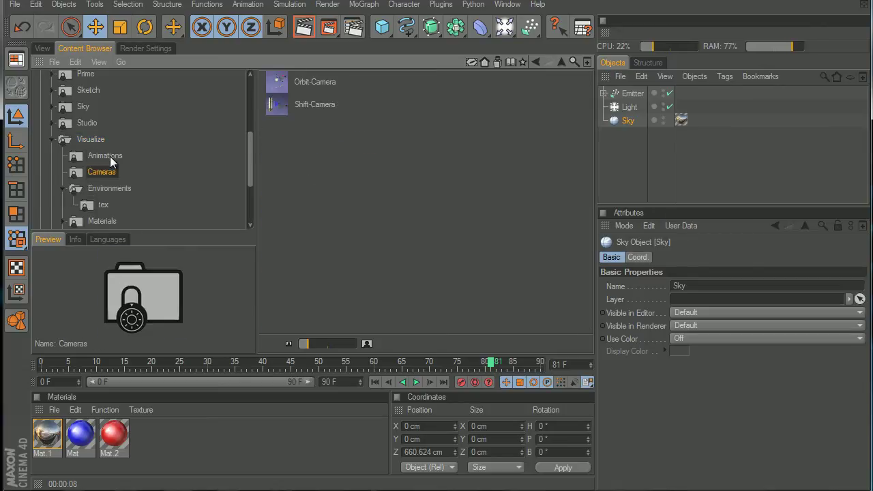
click(63, 190)
scroll(67, 192, down, 3)
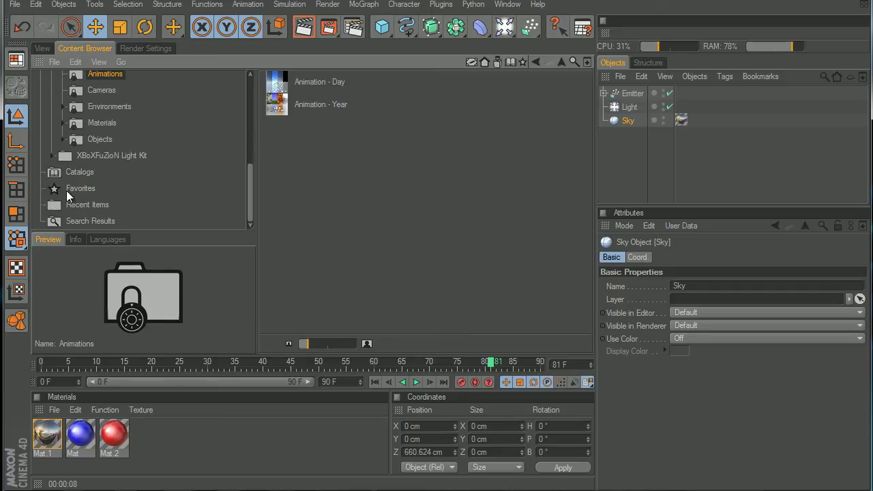
click(101, 123)
scroll(317, 160, down, 3)
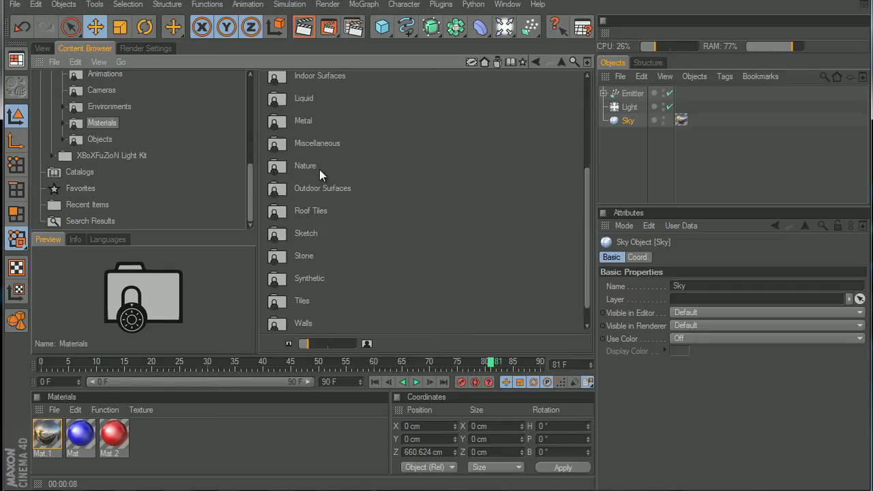
click(100, 139)
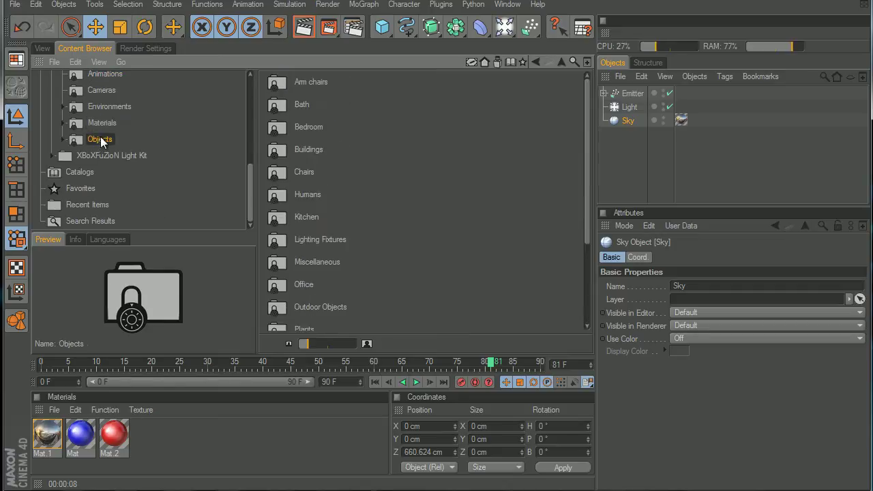
scroll(55, 90, up, 5)
scroll(61, 179, down, 2)
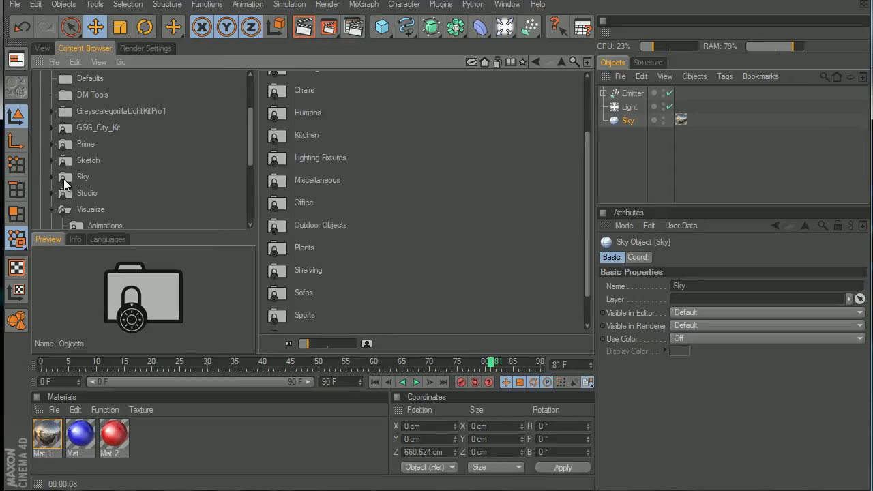
click(52, 209)
click(53, 192)
scroll(68, 184, down, 2)
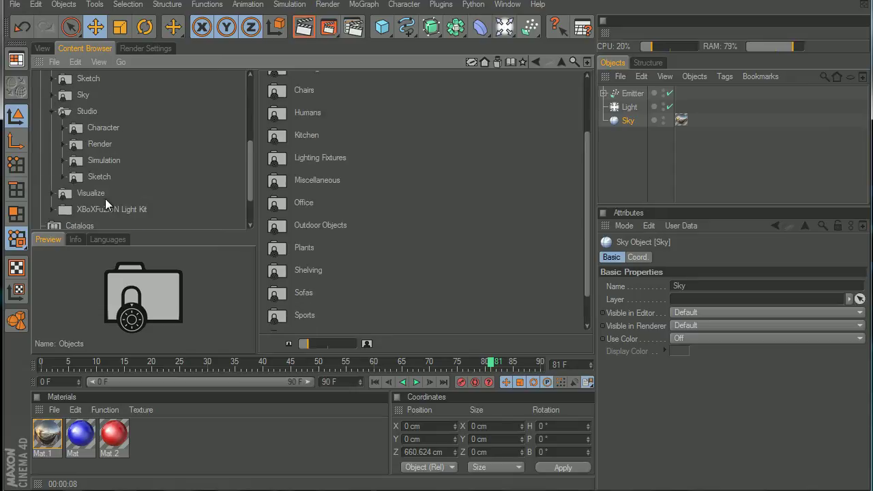
click(54, 114)
scroll(47, 130, up, 5)
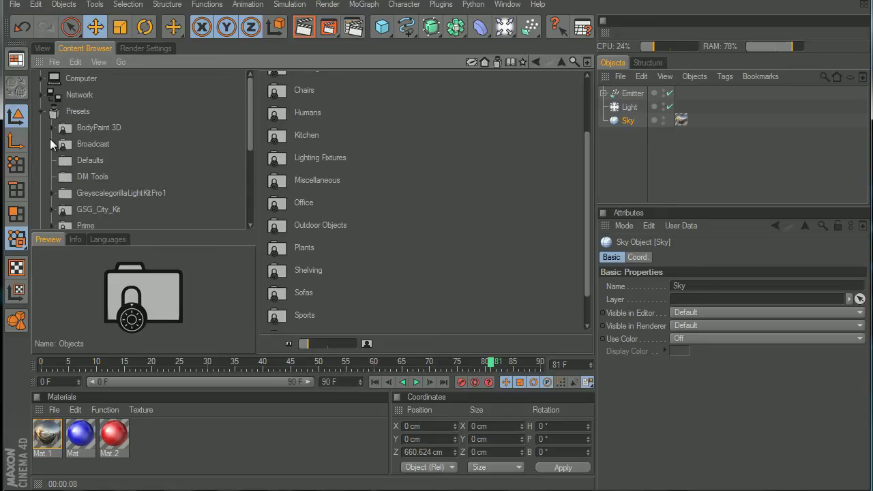
scroll(51, 145, down, 5)
scroll(53, 96, up, 5)
Expand Broadcast and browse its 3D Objects, Presets, and Resources Images/Pictures folders.
click(53, 144)
scroll(93, 163, down, 5)
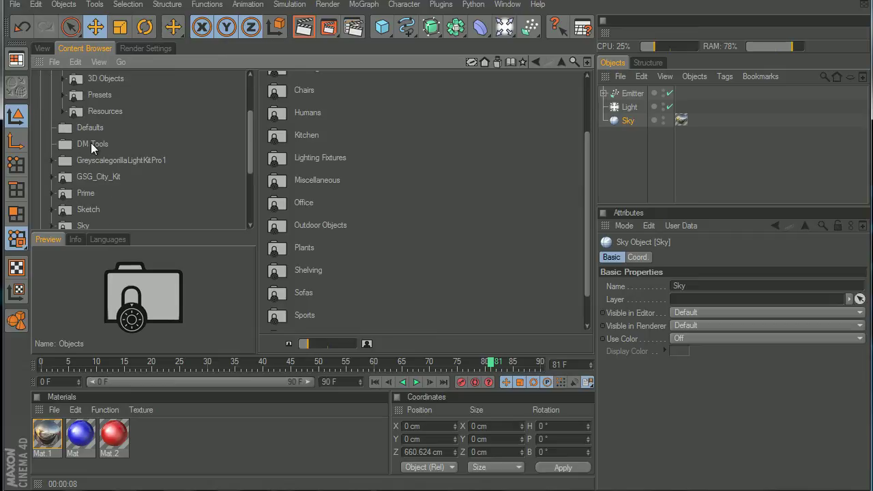
click(102, 81)
click(98, 95)
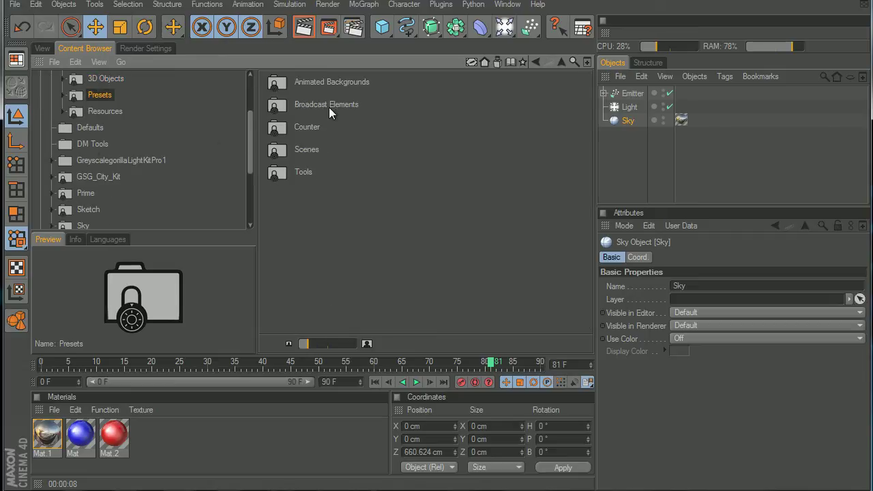
click(97, 112)
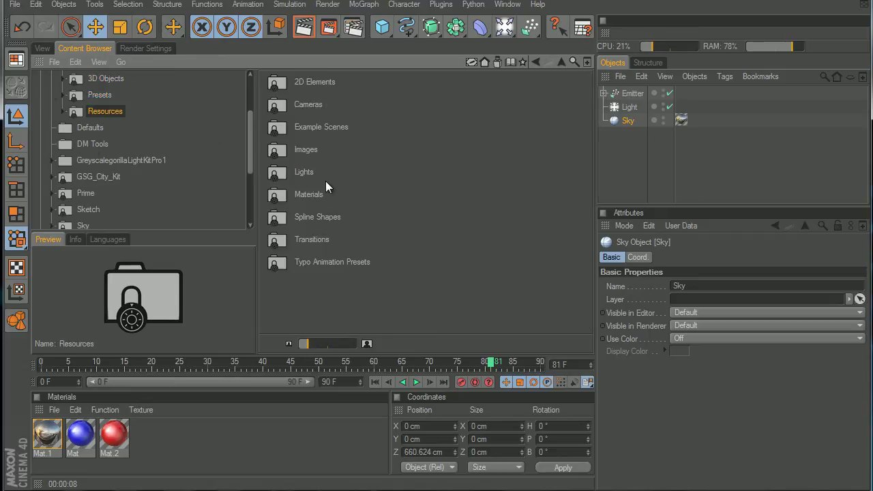
double_click(309, 153)
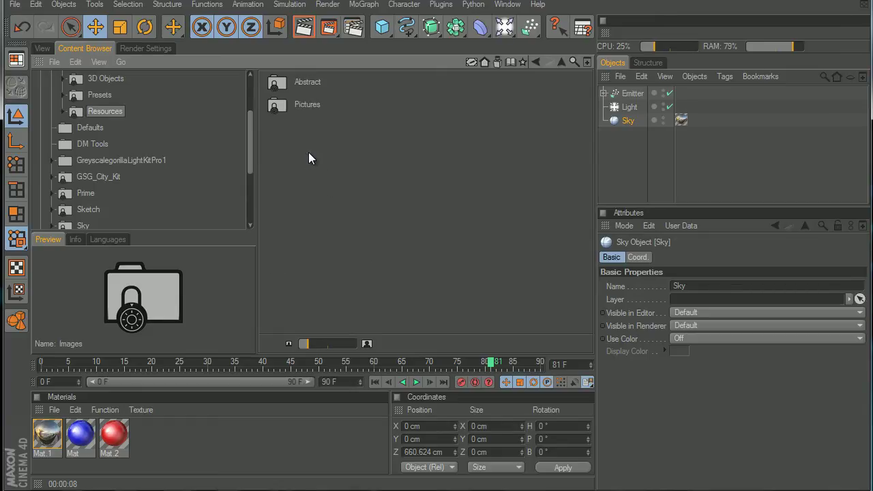
double_click(313, 105)
scroll(315, 159, down, 10)
scroll(320, 257, down, 5)
Browse Resources' Example Scenes, Lights, Materials, Spline Shapes and Typo Animation presets, then Broadcast 3D Objects.
click(109, 177)
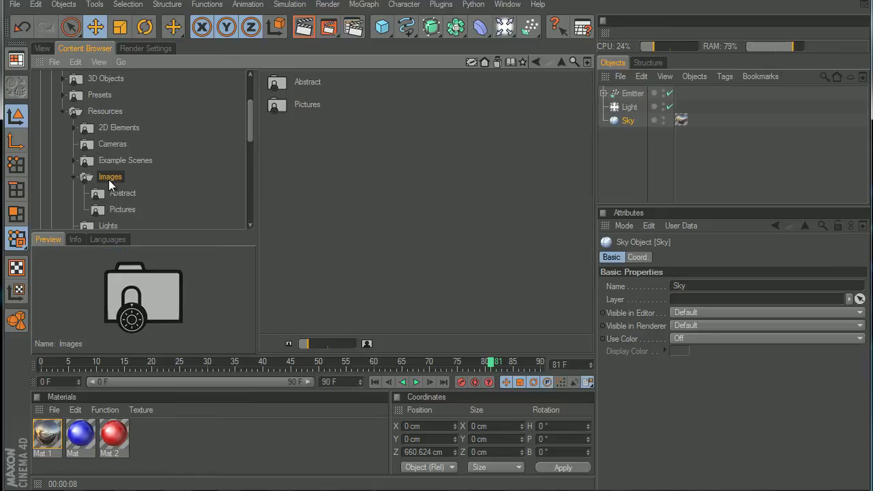
click(120, 161)
click(108, 144)
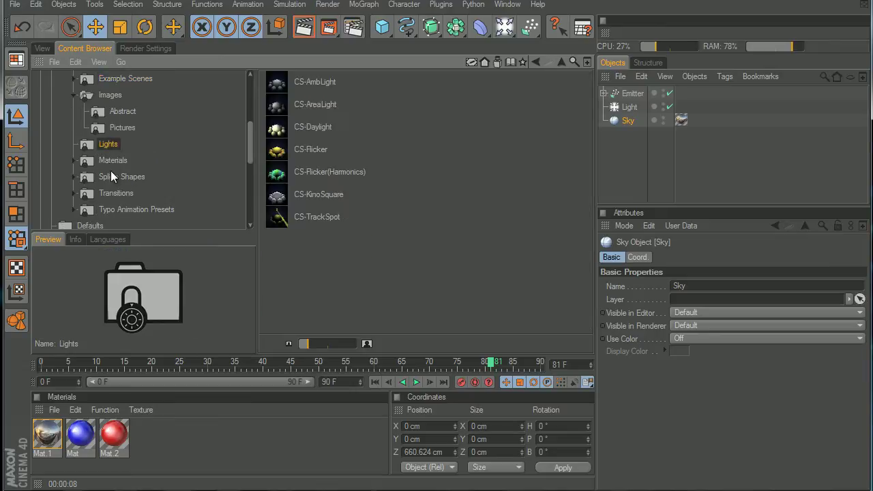
click(113, 161)
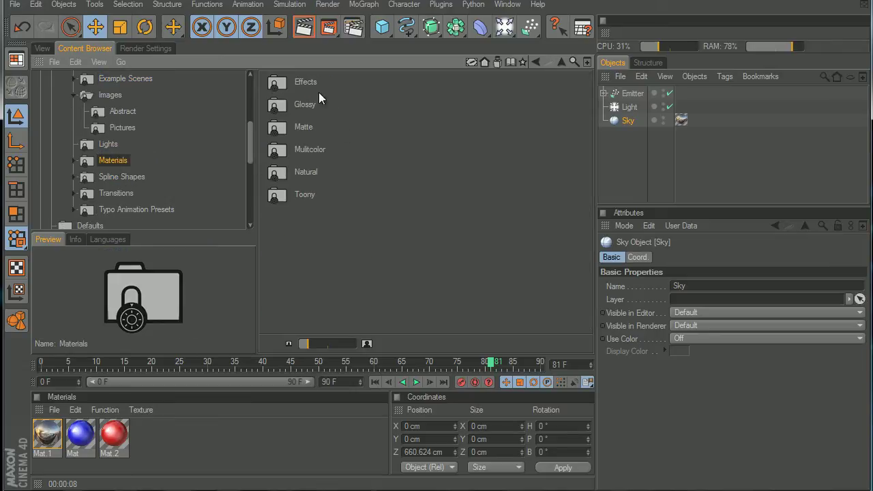
click(118, 176)
click(137, 210)
scroll(99, 188, up, 2)
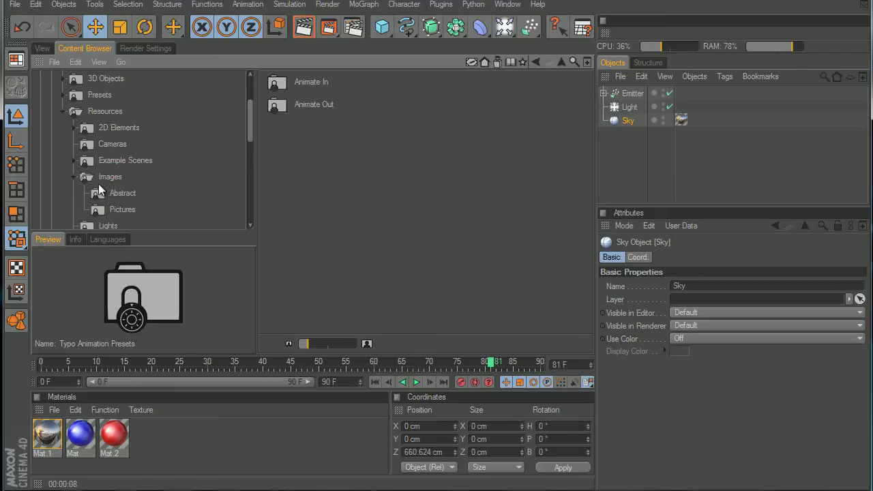
click(75, 177)
click(63, 111)
scroll(129, 163, up, 2)
click(83, 162)
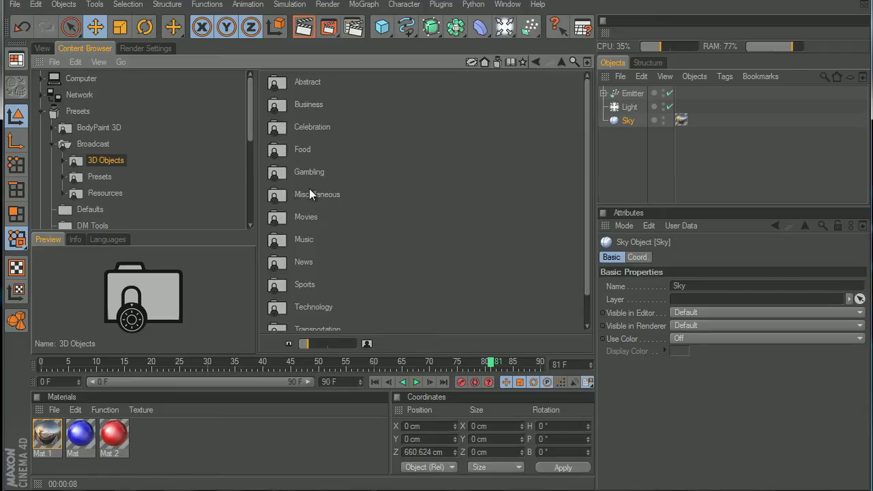
scroll(315, 188, down, 1)
scroll(315, 188, up, 1)
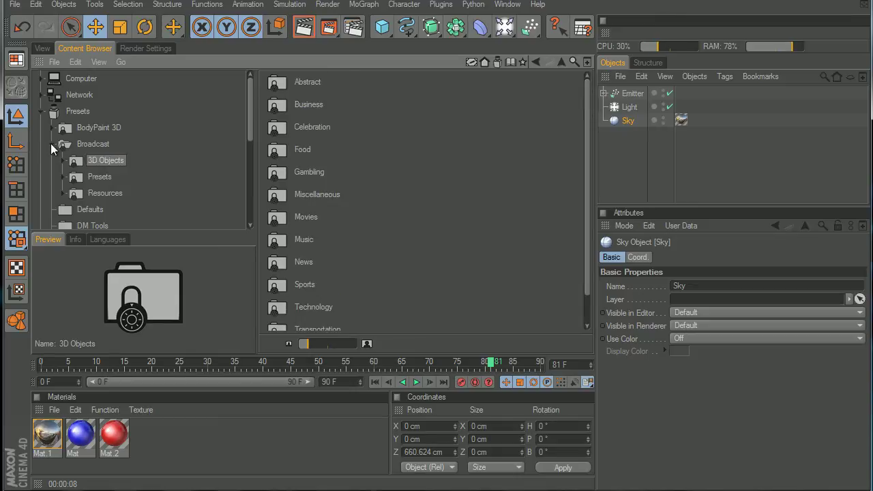
click(53, 144)
scroll(57, 164, down, 2)
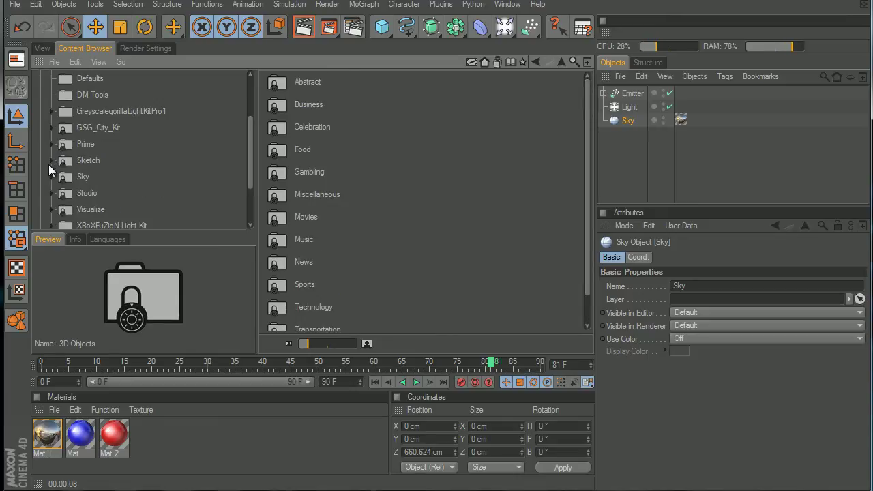
Open Sky > Skies presets and preview Hazy Day and Iceneedles.
click(53, 179)
click(151, 181)
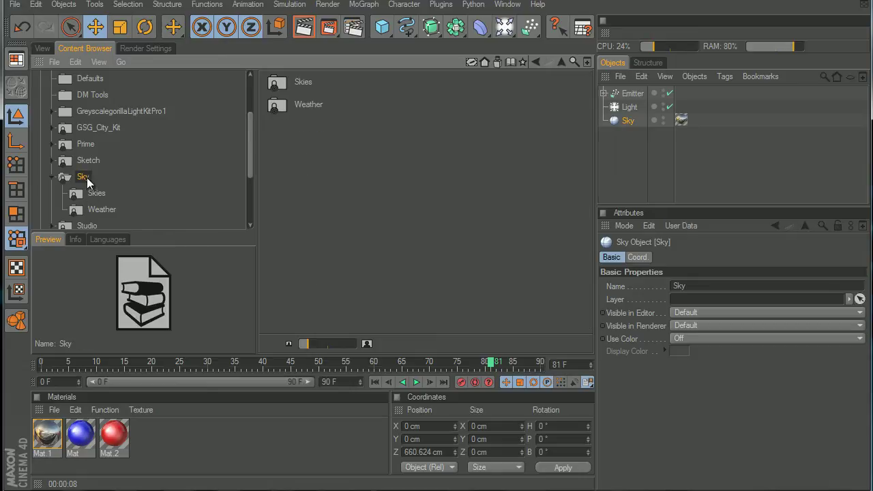
double_click(301, 82)
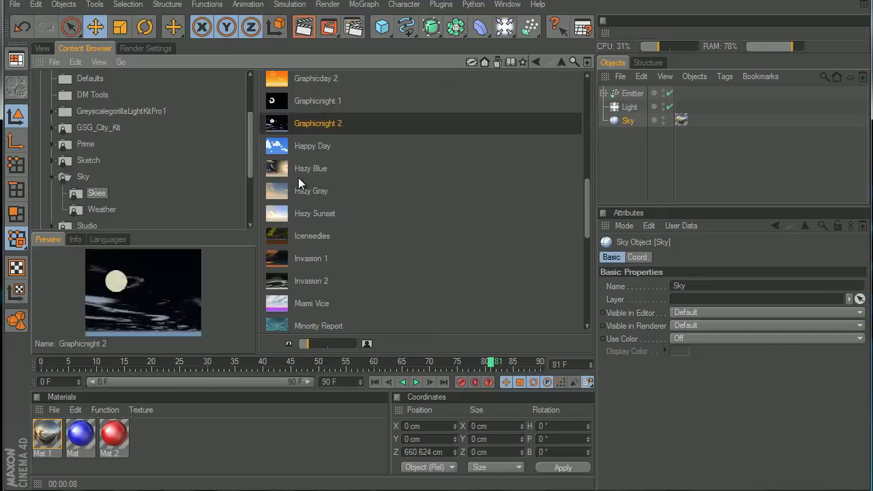
click(302, 145)
click(303, 237)
scroll(302, 245, down, 4)
scroll(303, 252, down, 2)
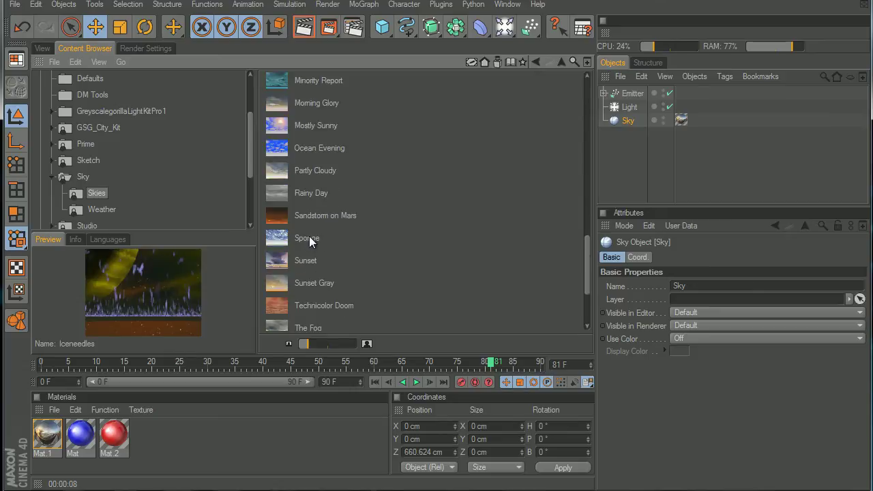
Preview Technicolor Doom, Sunset, Sunset Gray, Sandstorm on Mars and Rainy Day, then load Partly Cloudy.
click(307, 304)
scroll(323, 314, down, 5)
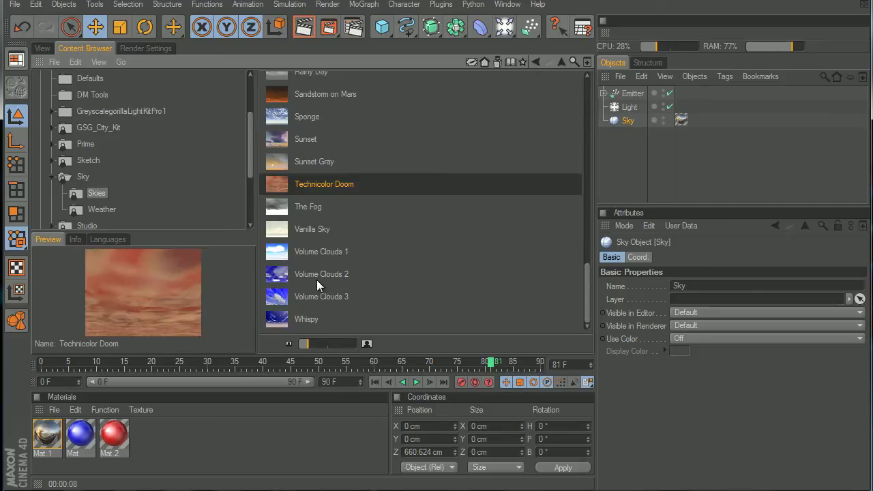
scroll(316, 276, up, 4)
click(314, 227)
click(312, 243)
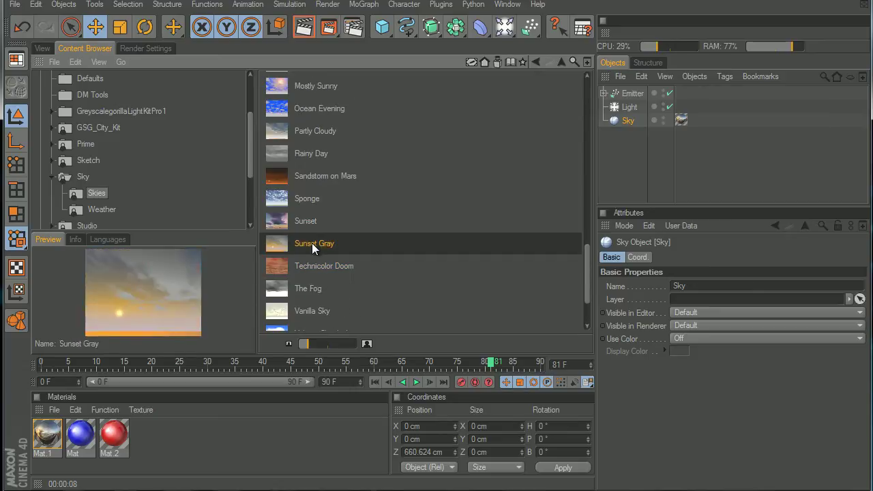
click(304, 177)
click(306, 153)
click(304, 131)
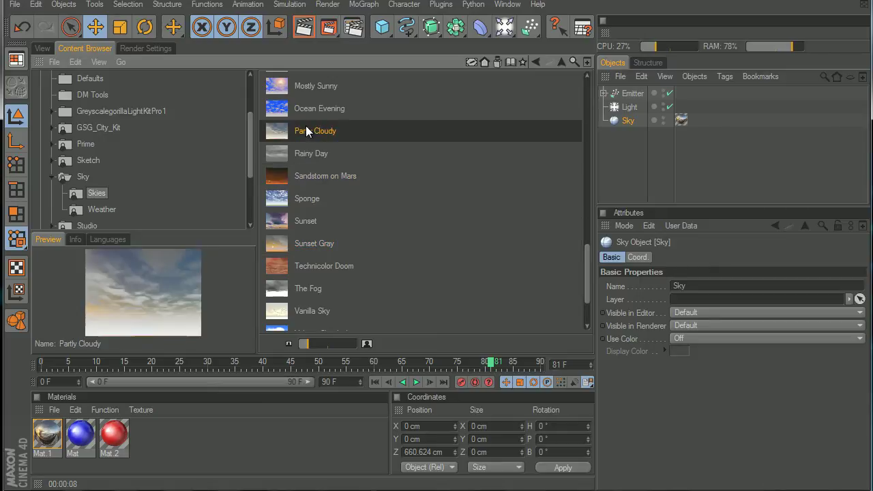
drag(375, 146, 282, 129)
Bring the Partly Cloudy sky into the balloon scene as Sky.1 and delete the old Sky.
double_click(339, 131)
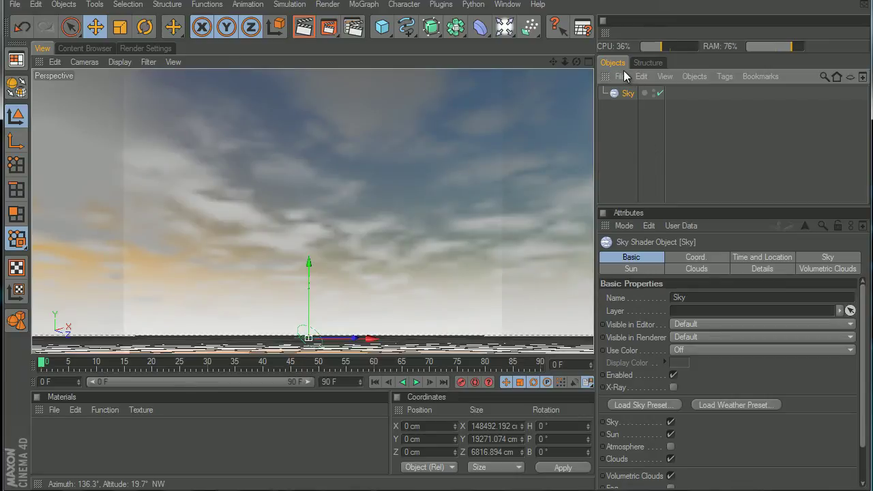
click(508, 4)
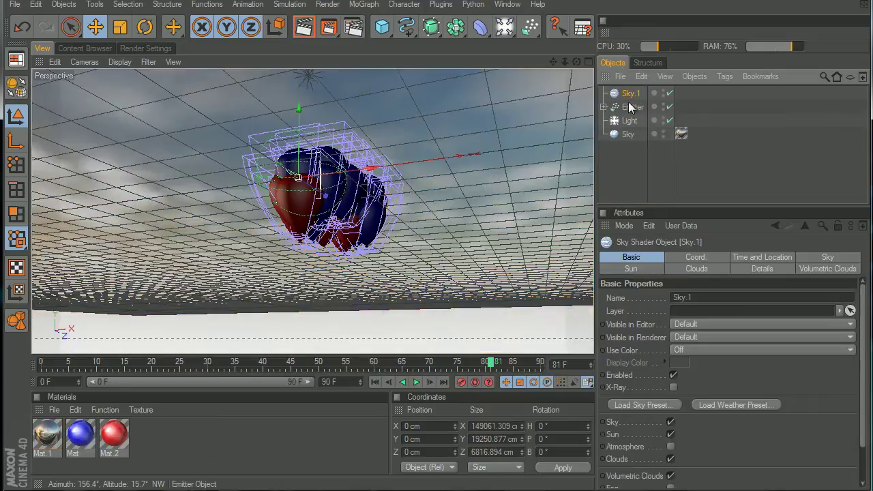
drag(628, 102, 628, 163)
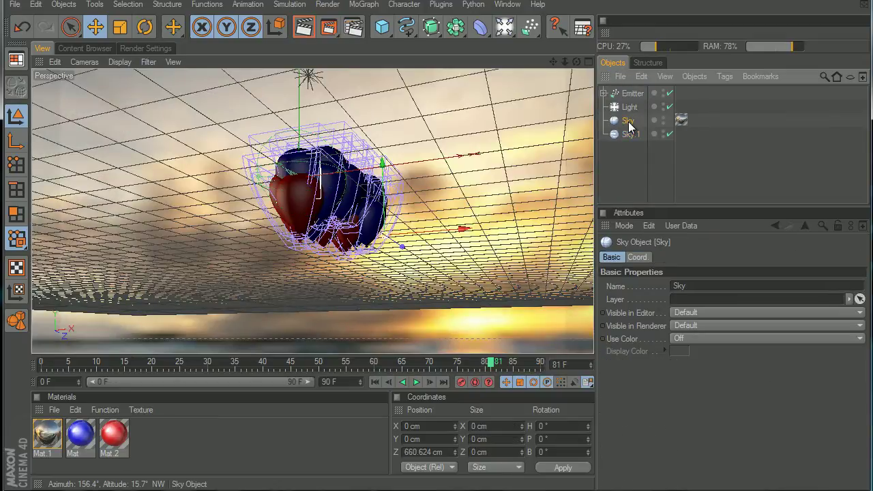
key(Delete)
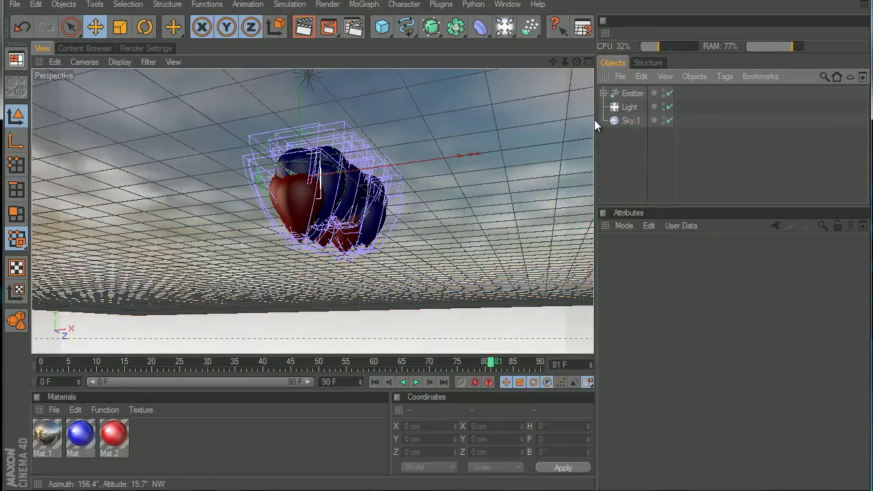
Render a test of the active view, rewind to frame 0, and orbit toward the horizon.
click(303, 29)
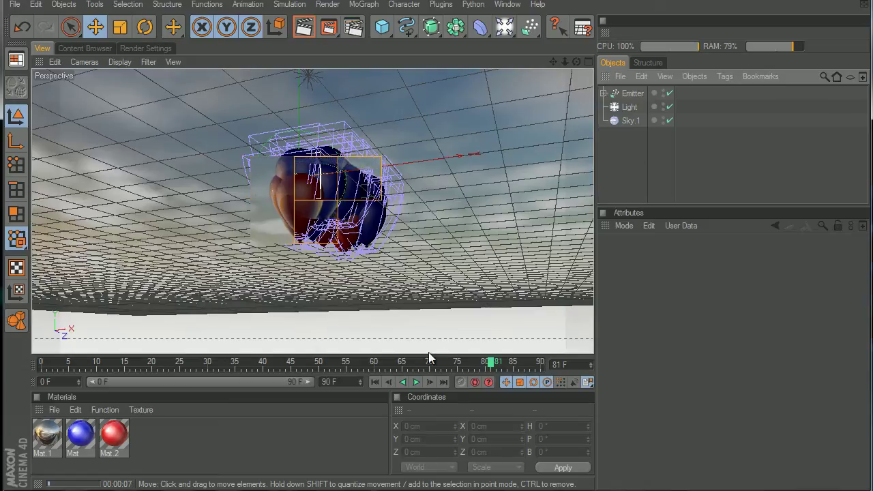
click(374, 382)
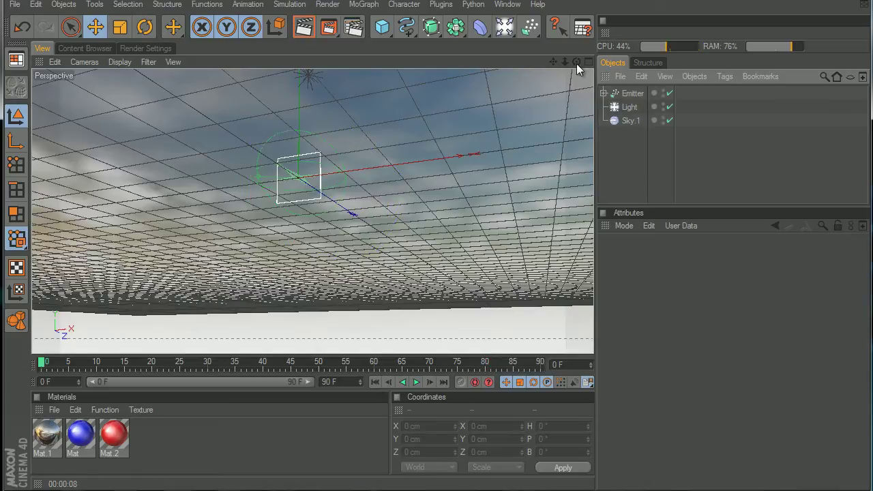
drag(578, 62, 435, 266)
drag(556, 64, 436, 267)
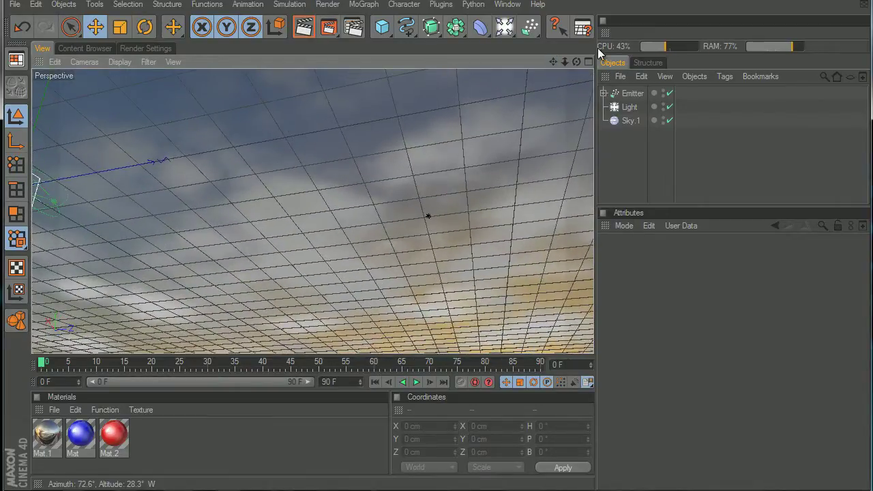
Set the Emitter's editor and renderer birthrates to 6 and stop emission at 200 F.
click(632, 94)
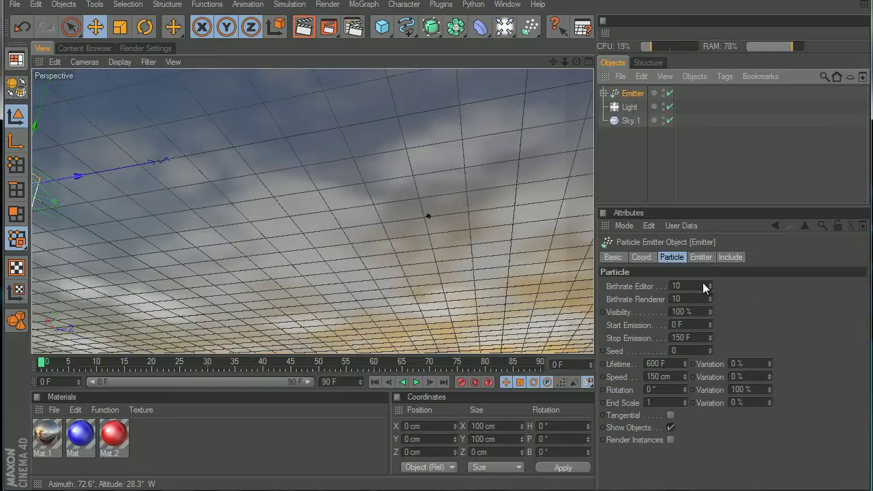
double_click(682, 284)
text(1)
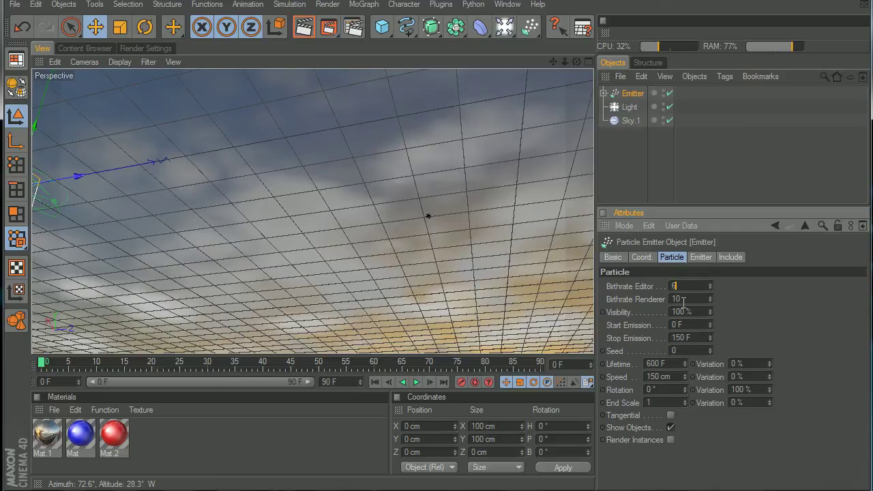
double_click(682, 301)
text(6)
double_click(686, 337)
text(163)
key(BackSpace)
text(74)
Lengthen the animation and its preview range to 150 frames.
scroll(686, 337, up, 8)
scroll(686, 338, up, 3)
scroll(686, 338, up, 2)
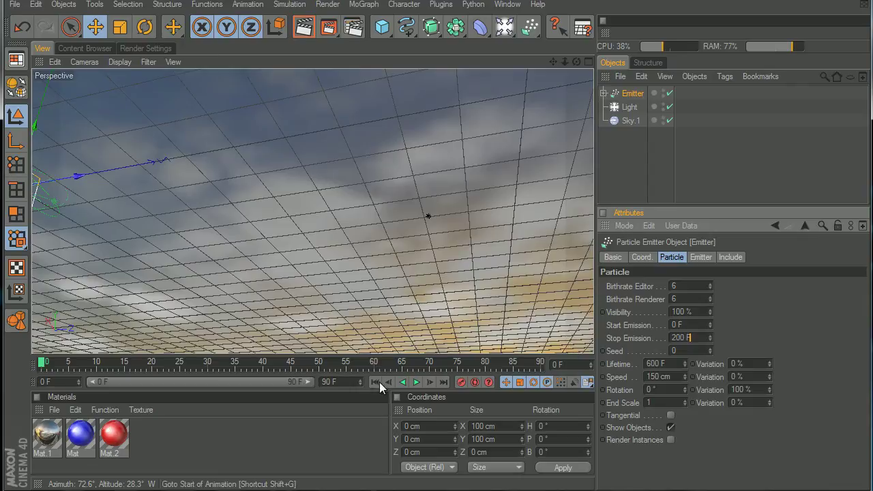
drag(359, 380, 358, 378)
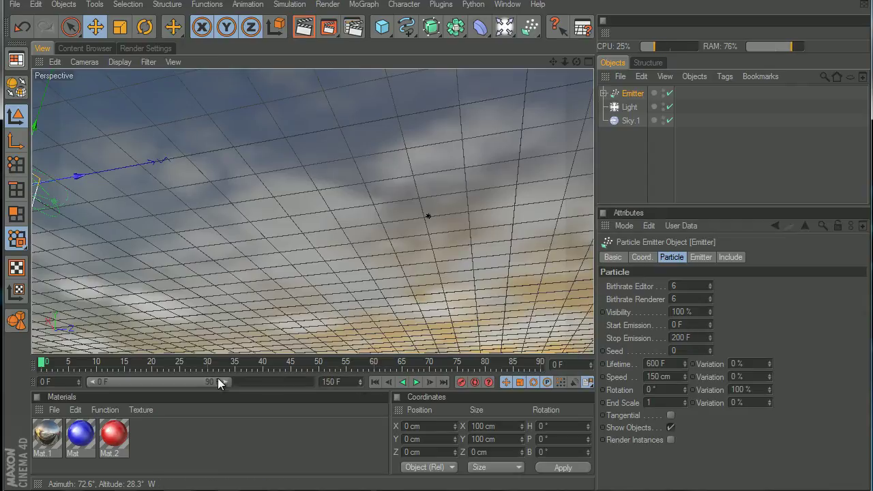
drag(217, 377, 313, 381)
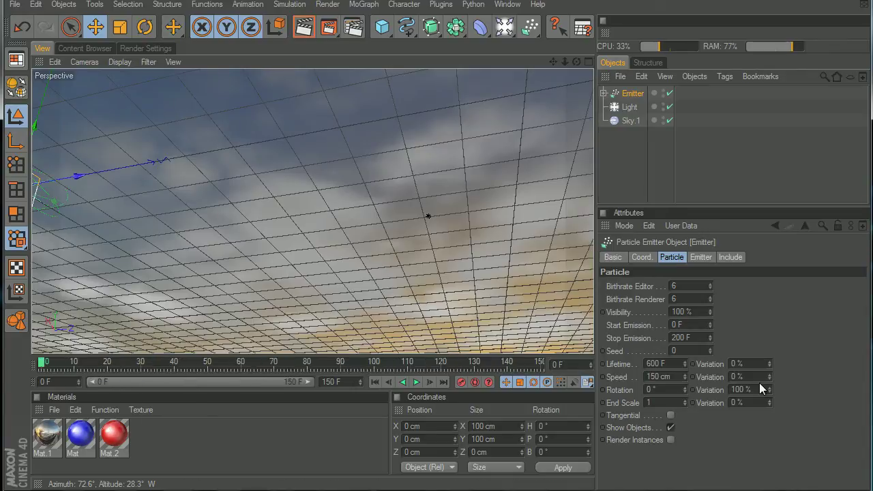
Set the end scale, rotation and speed variations to 20%, 85% and 20%.
double_click(754, 406)
text(5)
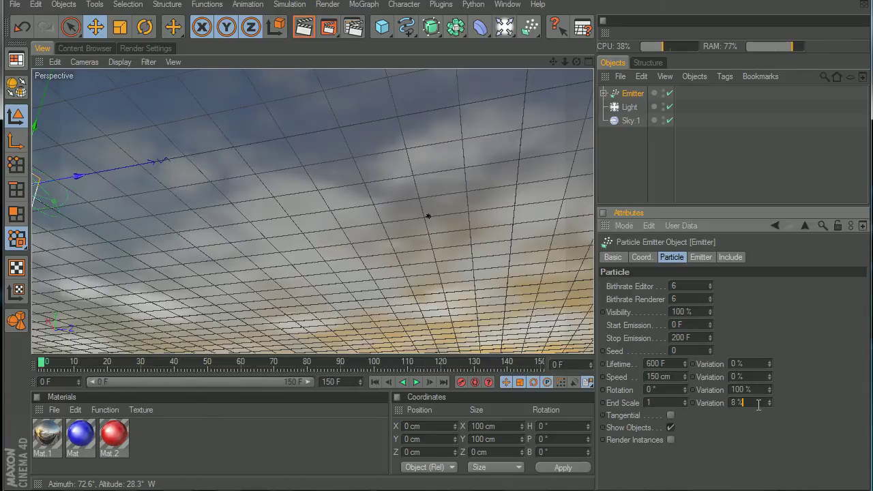
text(0)
double_click(758, 390)
text(93)
key(BackSpace)
text(6)
double_click(758, 372)
text(14)
double_click(758, 365)
Finish the 20% lifetime variation and size the emitter to 200 × 200 cm.
text(85)
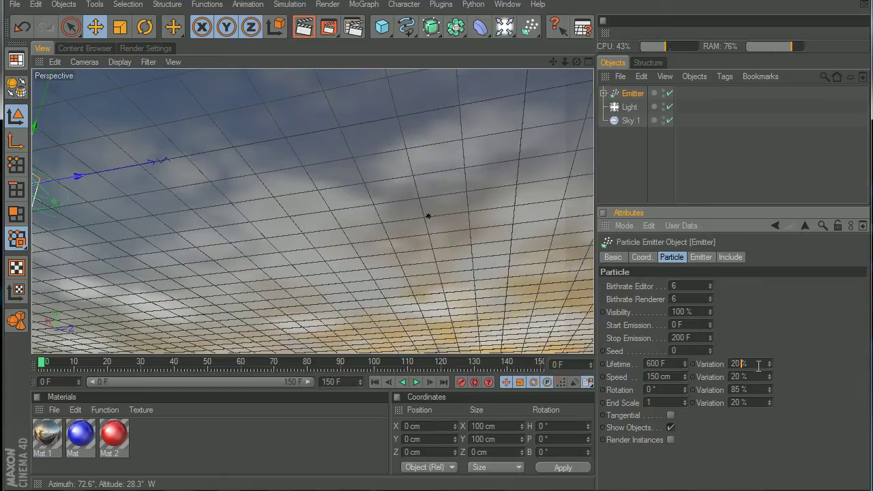
click(703, 258)
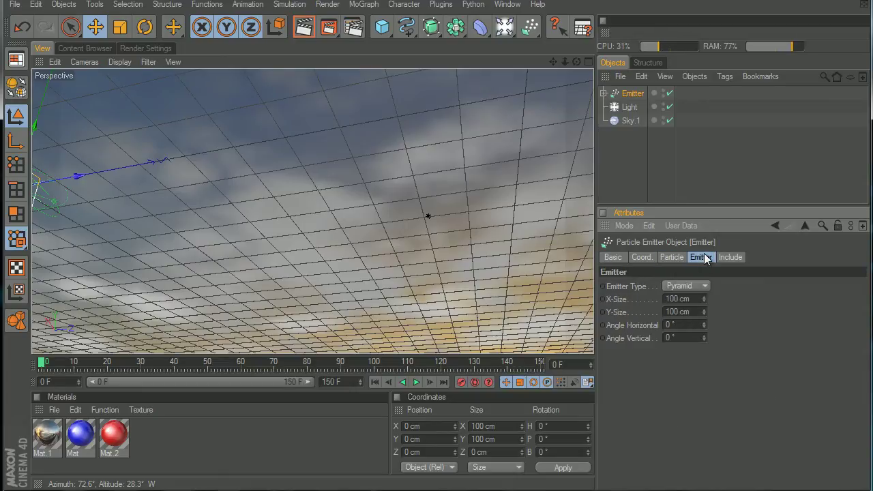
double_click(684, 301)
text(113)
scroll(682, 303, up, 7)
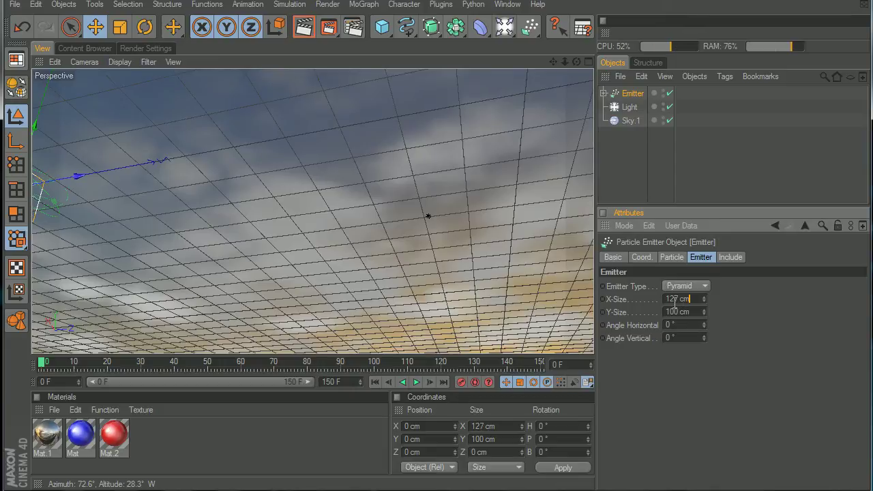
scroll(674, 300, up, 3)
scroll(692, 304, up, 11)
scroll(692, 303, up, 7)
scroll(692, 304, up, 20)
scroll(689, 311, up, 20)
scroll(690, 313, up, 2)
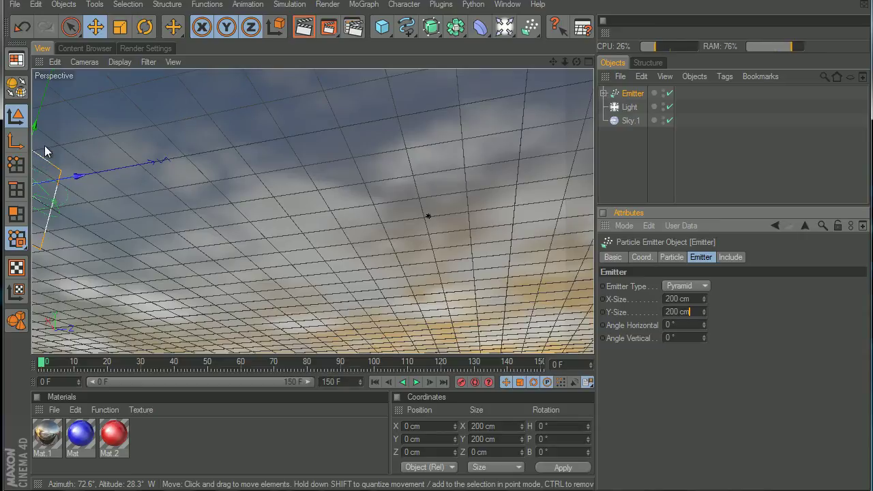
drag(552, 62, 564, 104)
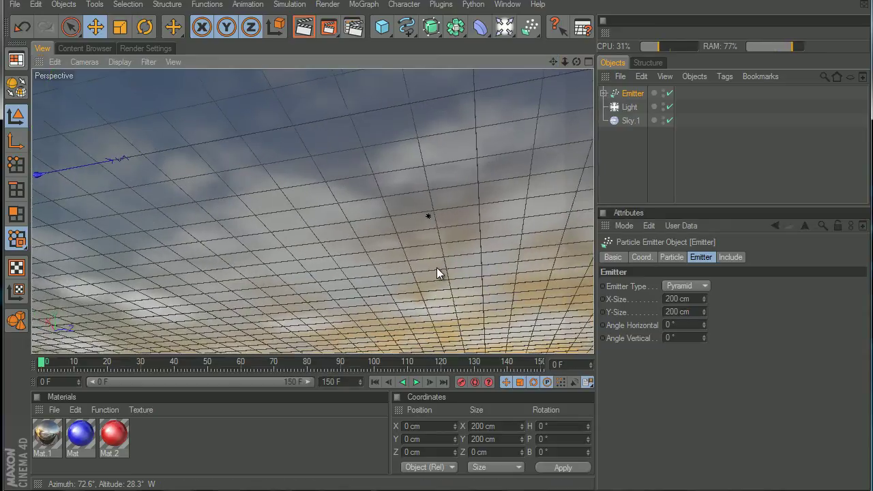
Set the emission angles to 25° horizontal and 50° vertical, then play the animation.
click(682, 325)
text(5)
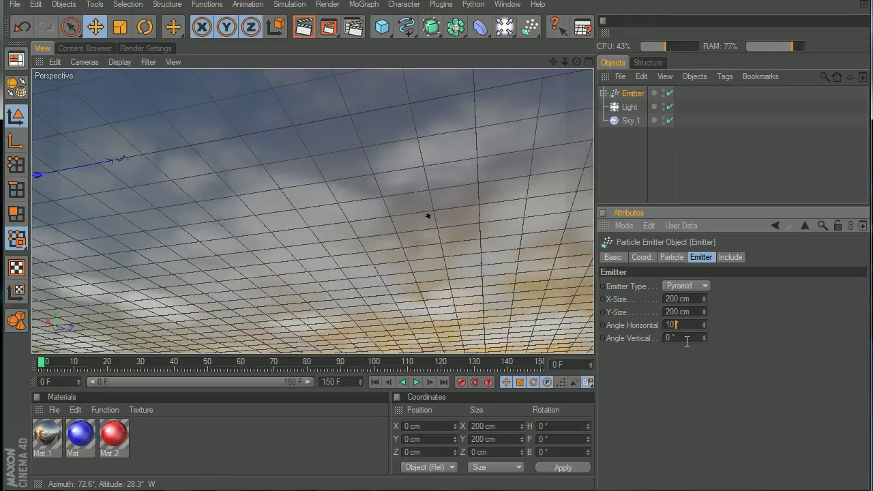
key(BackSpace)
key(BackSpace)
text(24)
click(682, 339)
text(25)
key(BackSpace)
text(2)
key(BackSpace)
text(0)
key(Return)
click(415, 382)
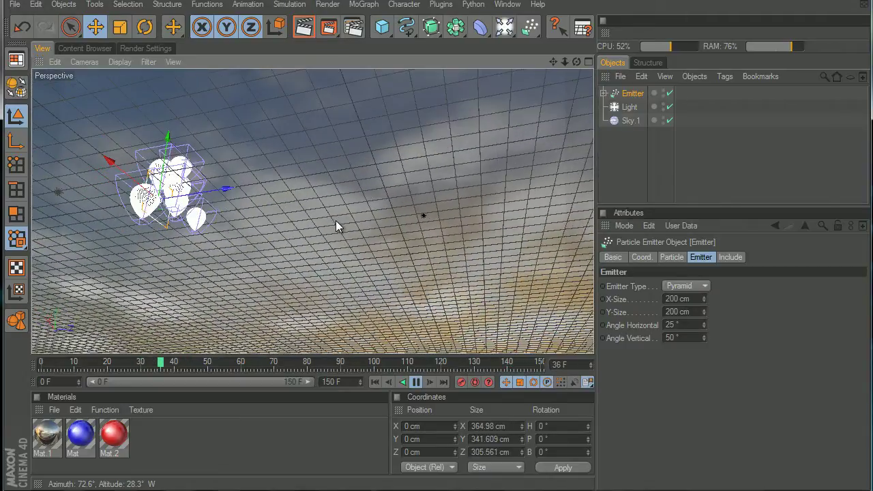
Pause playback and raise the emitter's particle speed to 360 cm.
drag(553, 61, 435, 266)
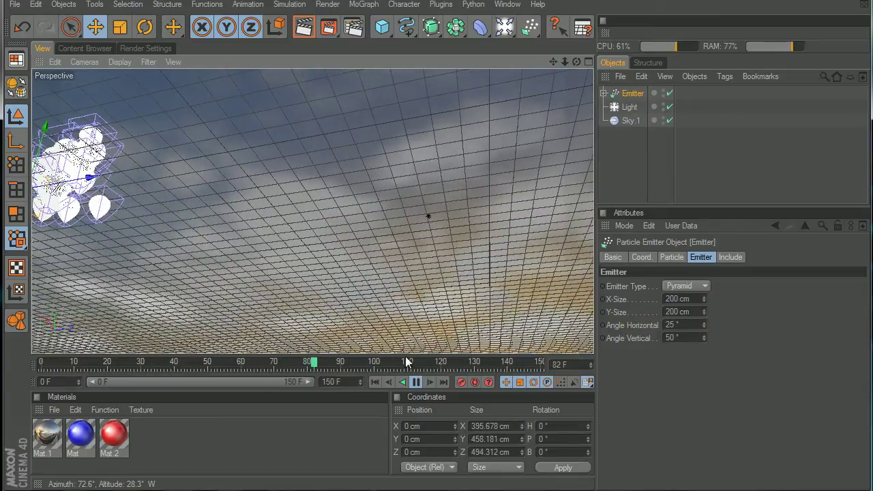
click(416, 382)
click(671, 257)
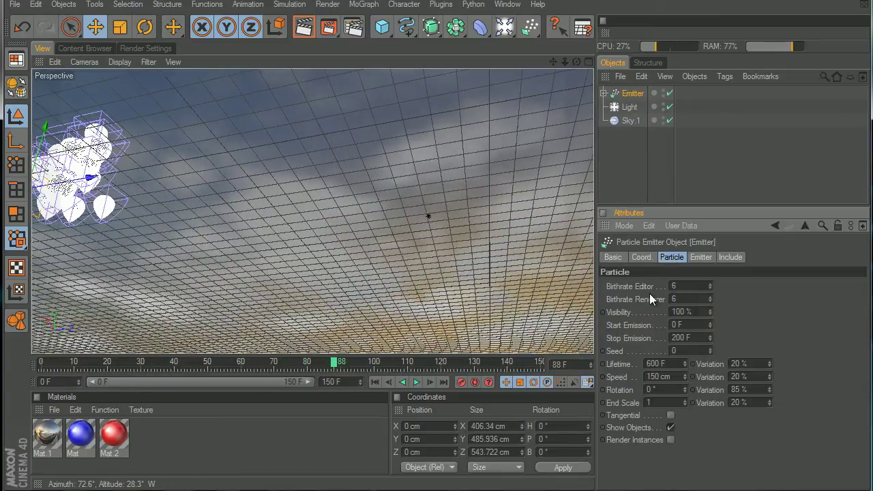
scroll(657, 382, up, 3)
scroll(657, 382, up, 3)
scroll(657, 382, up, 3)
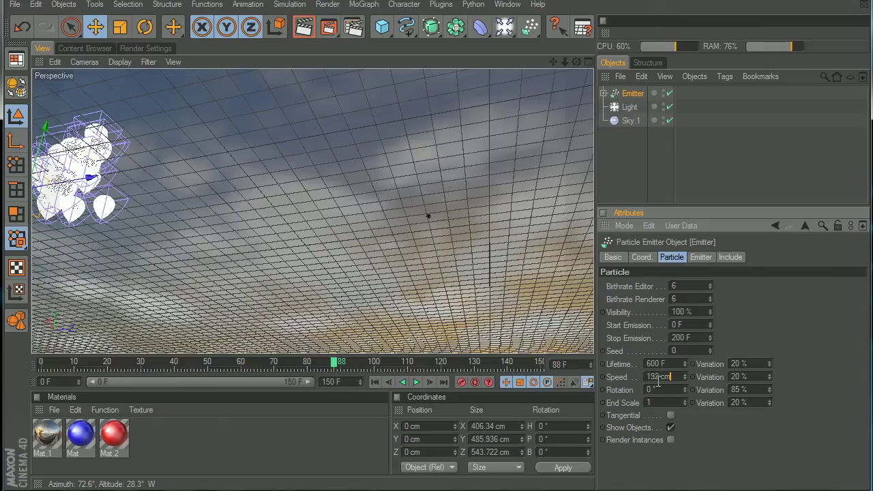
scroll(657, 381, up, 1)
scroll(658, 381, up, 1)
Replay the balloon emission from frame 0 and stop playback at frame 86.
click(374, 382)
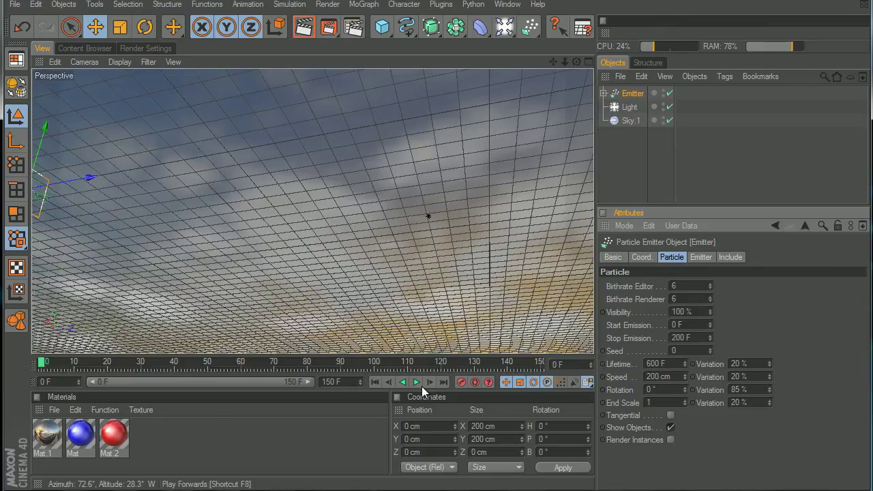
click(417, 382)
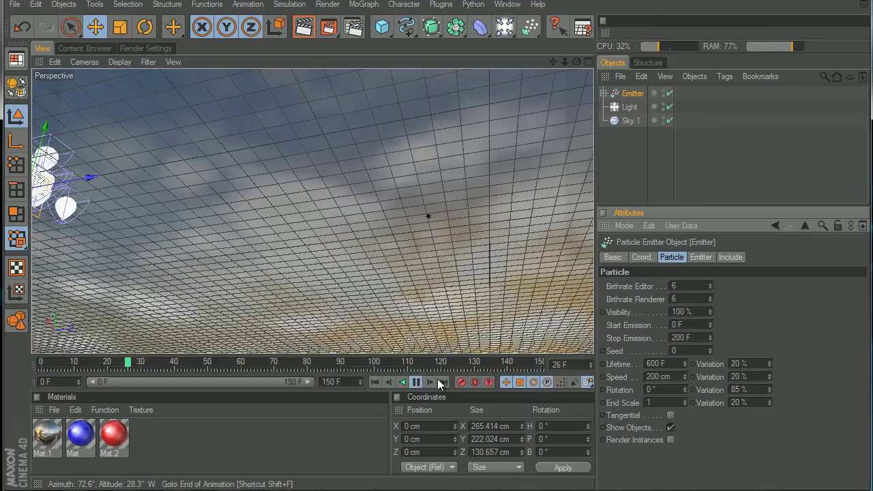
scroll(667, 383, up, 18)
scroll(669, 383, up, 20)
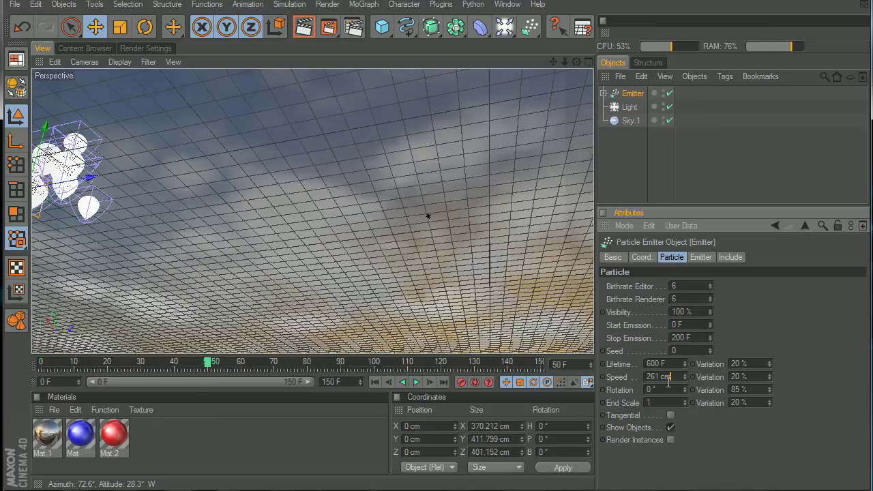
scroll(669, 383, up, 5)
scroll(670, 384, up, 8)
scroll(669, 384, up, 4)
scroll(669, 383, up, 6)
scroll(671, 382, down, 3)
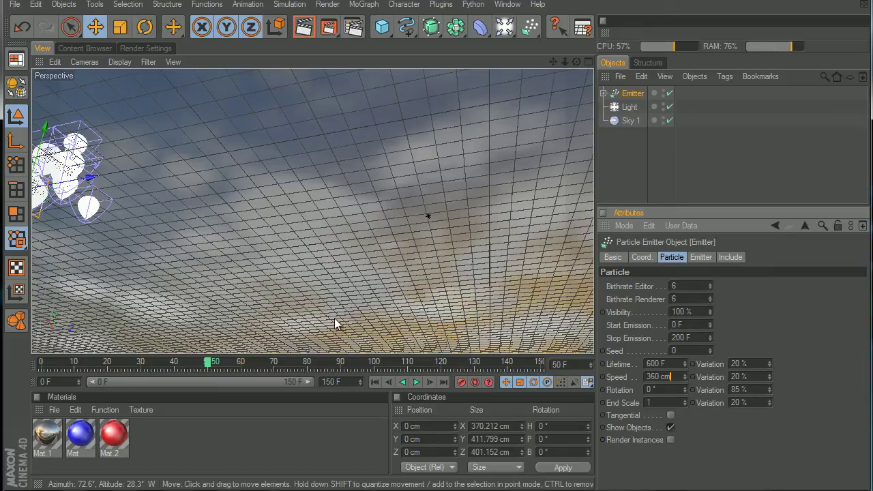
click(375, 382)
click(418, 383)
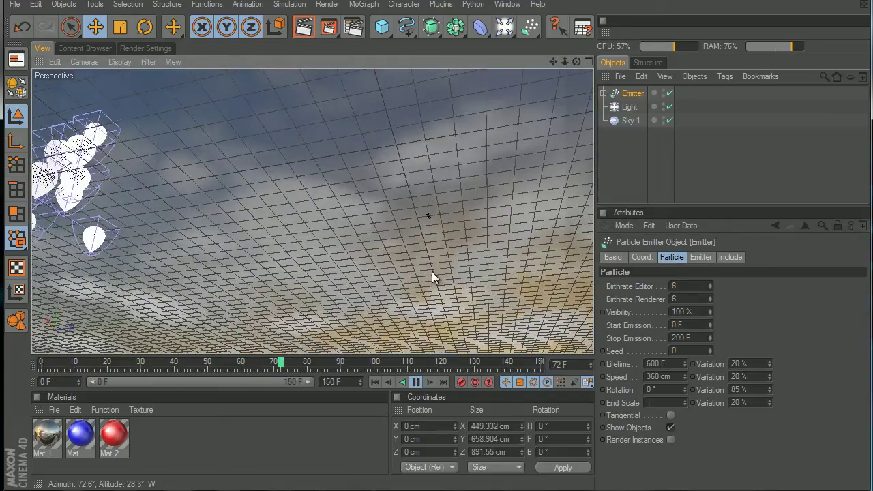
click(413, 382)
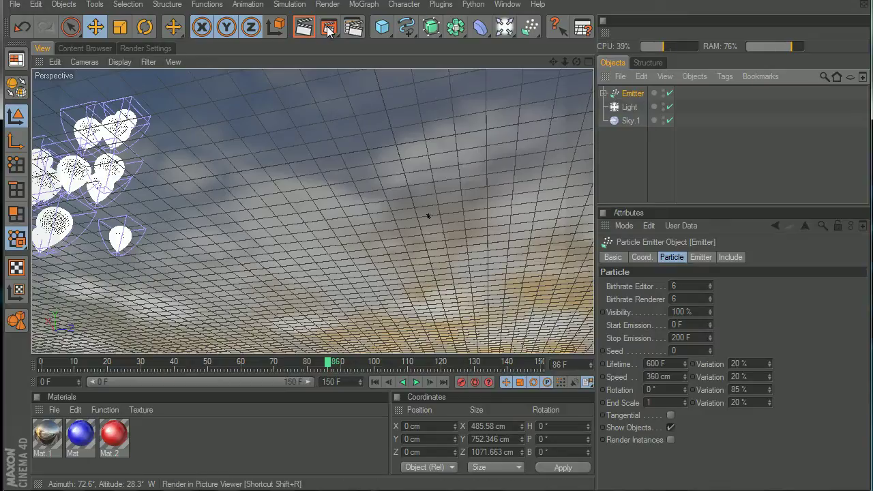
Add a Turbulence force, then reopen the particle forces list for Wind.
click(530, 27)
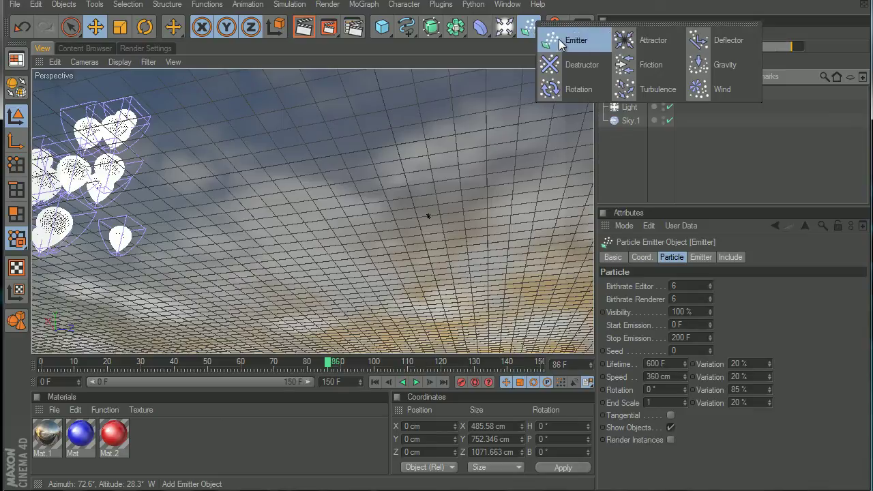
click(658, 90)
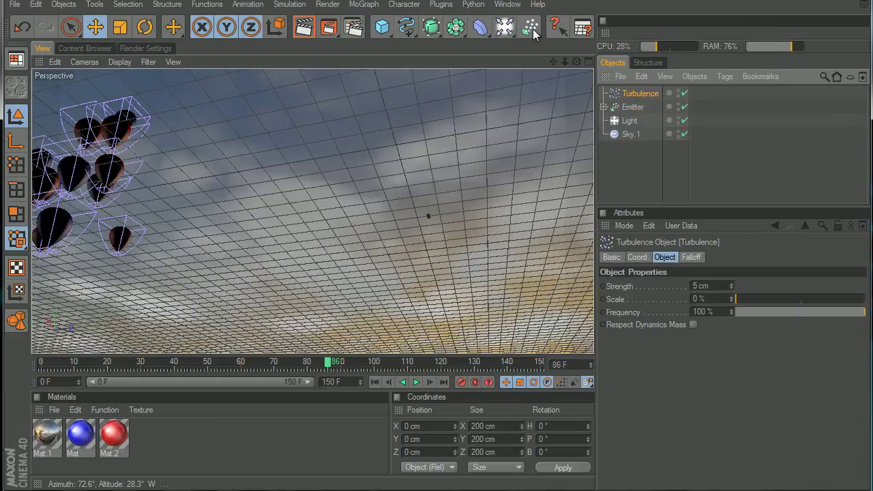
click(633, 109)
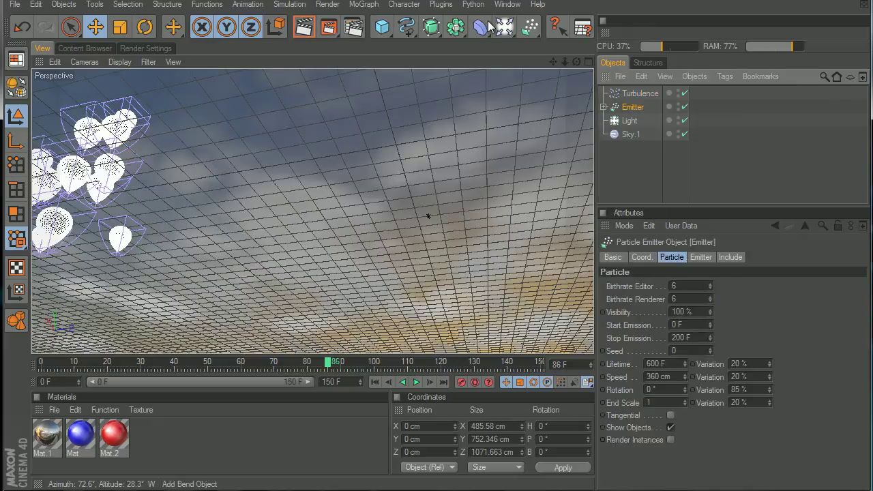
click(502, 28)
click(530, 28)
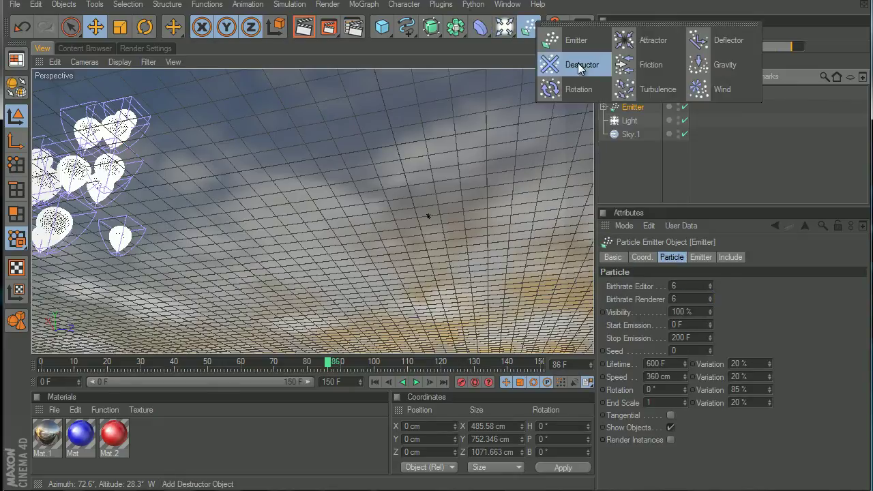
Add a Wind force and test a 25% Turbulence scale with a playback from frame 0.
click(720, 89)
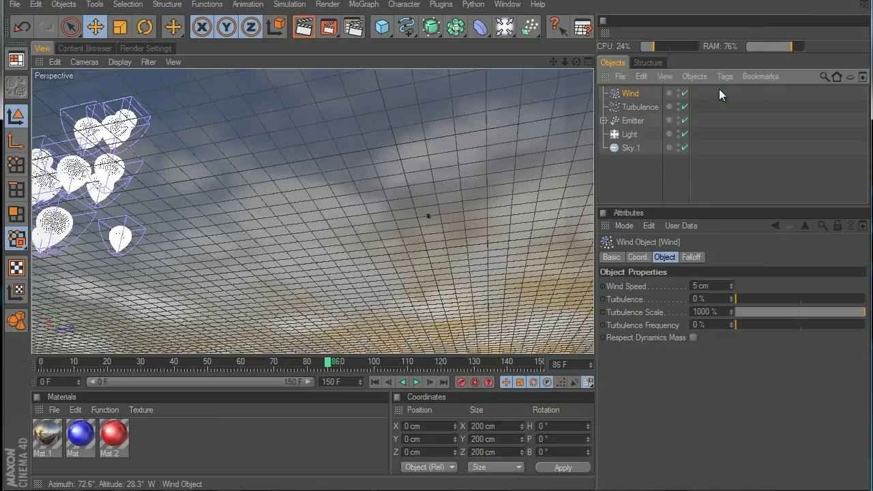
click(630, 107)
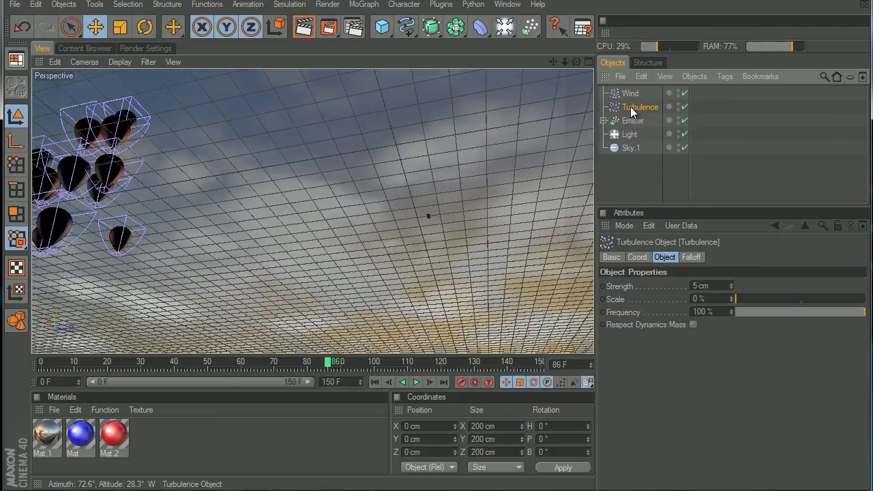
click(745, 299)
click(764, 298)
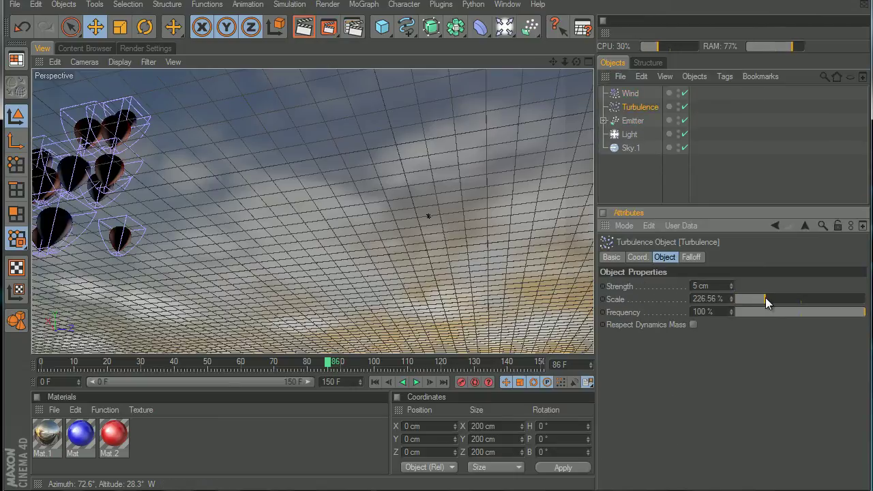
drag(755, 299, 731, 293)
double_click(709, 301)
text(18)
key(Return)
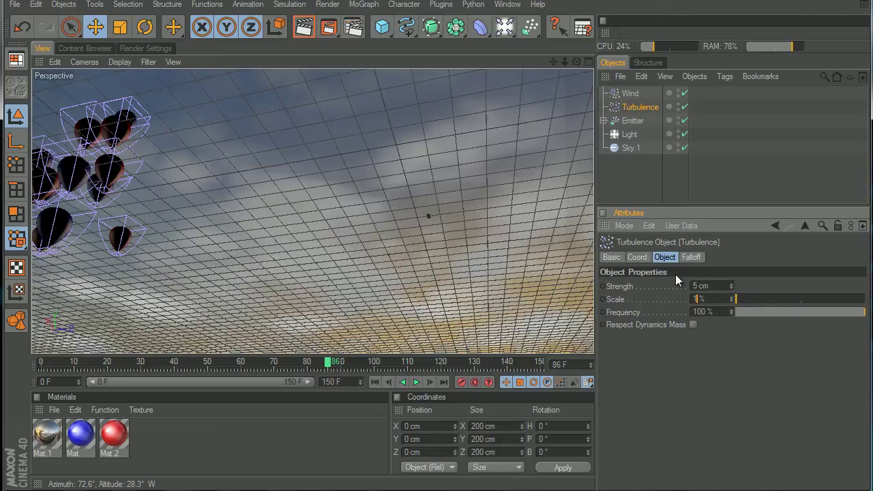
double_click(702, 298)
text(25)
key(Return)
click(374, 382)
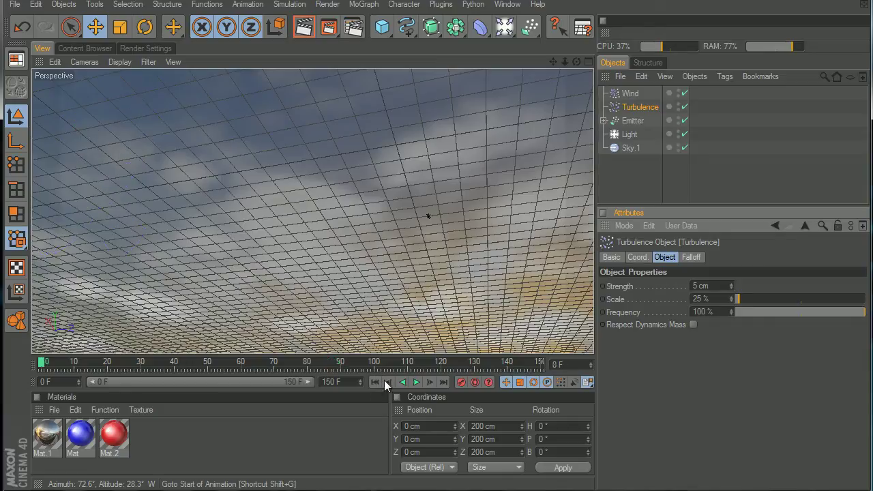
click(418, 382)
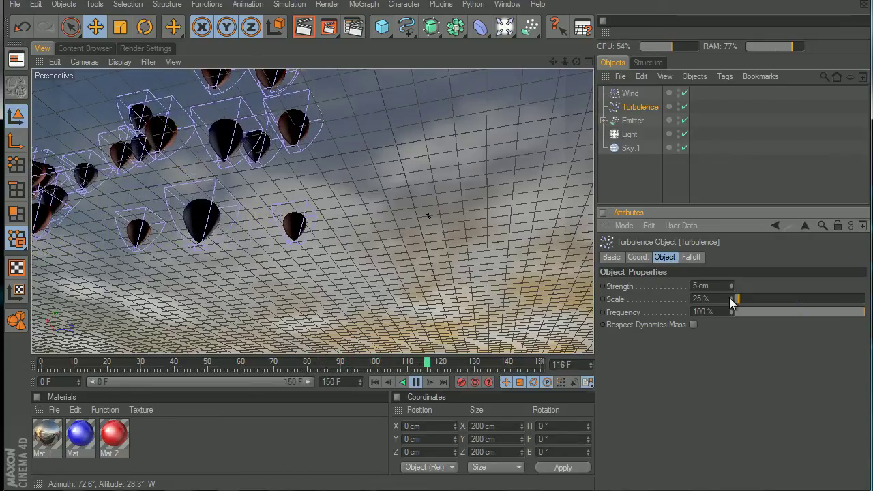
Set the Turbulence scale to 50% and stop playback.
drag(732, 303, 730, 298)
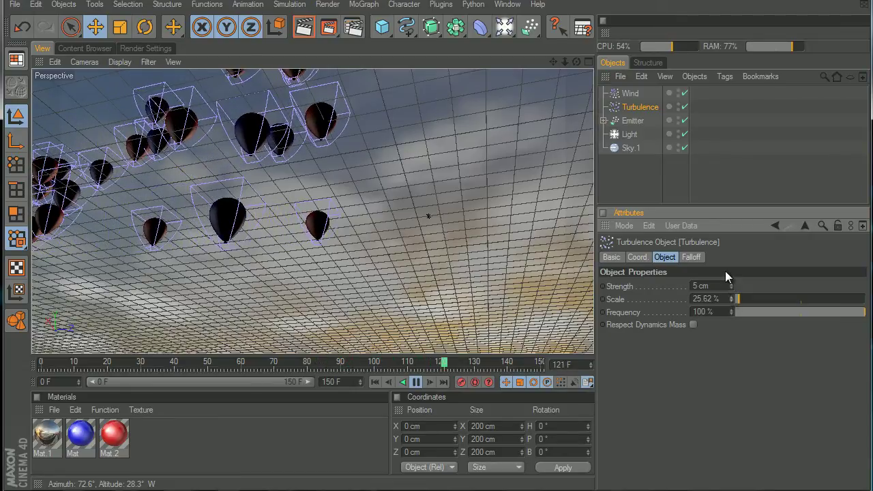
click(711, 299)
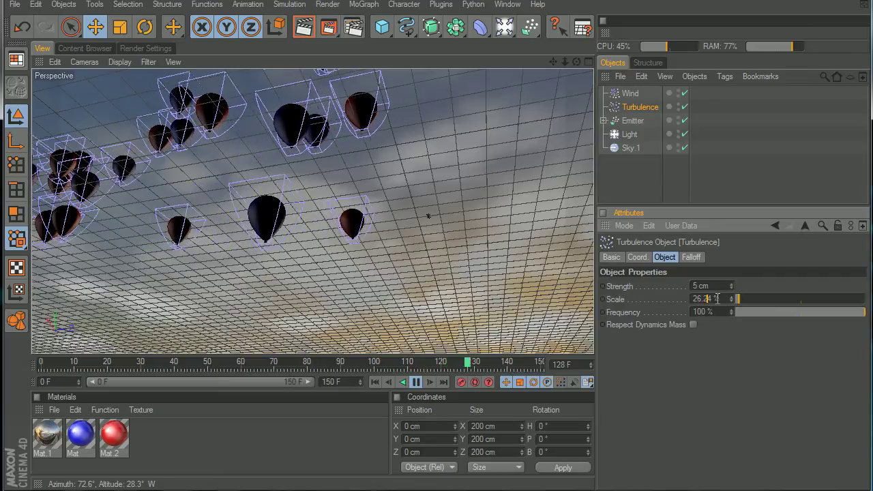
text(50)
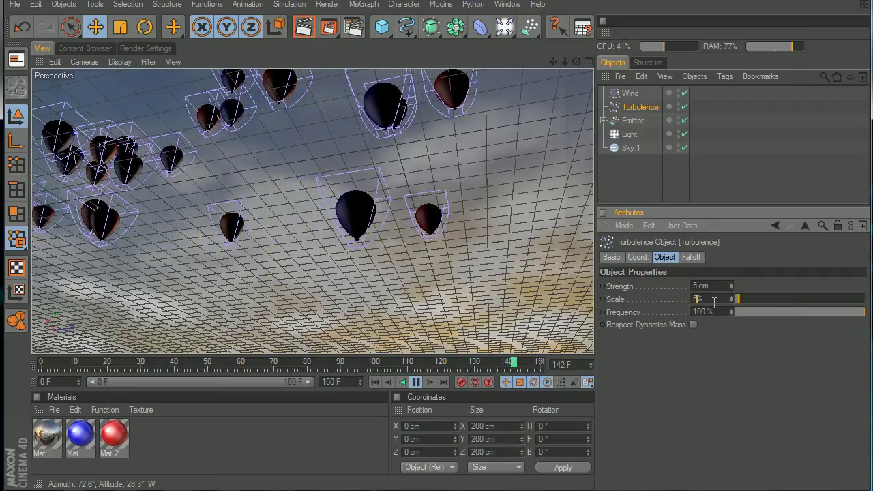
key(Return)
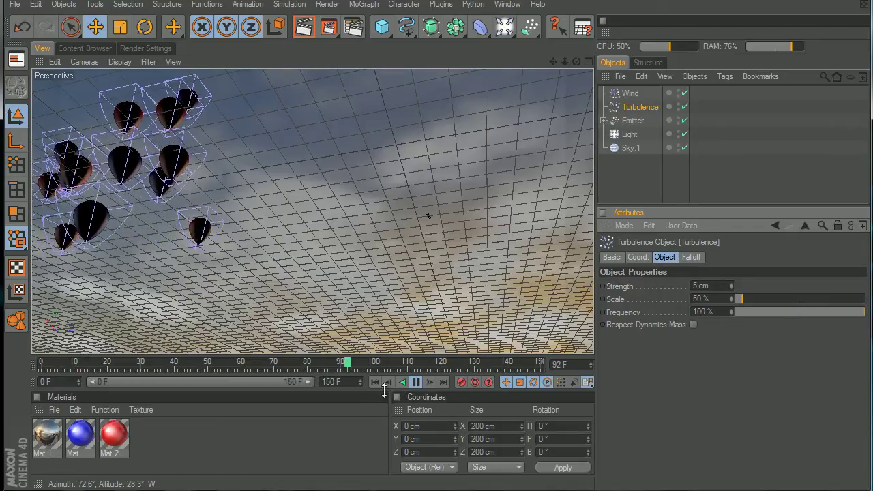
click(415, 382)
Give the Wind 25% turbulence and 15% turbulence frequency, then rewind to frame 0.
click(629, 94)
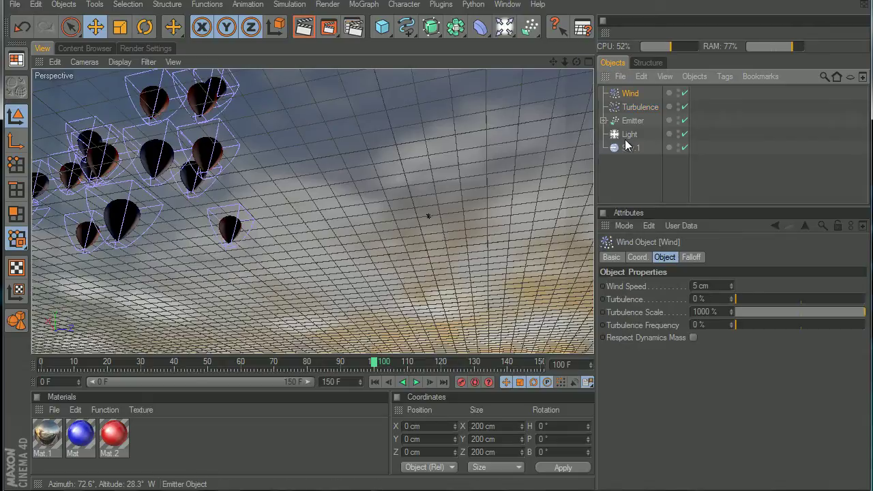
drag(734, 301, 731, 301)
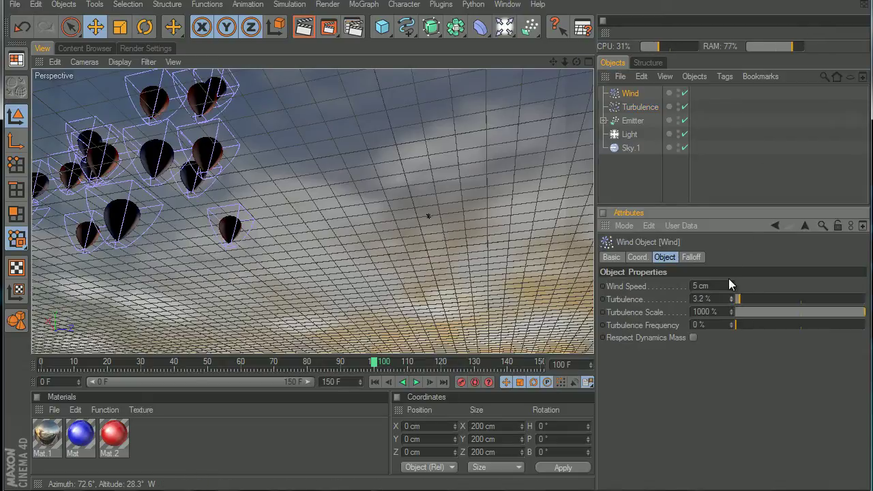
drag(730, 298, 729, 332)
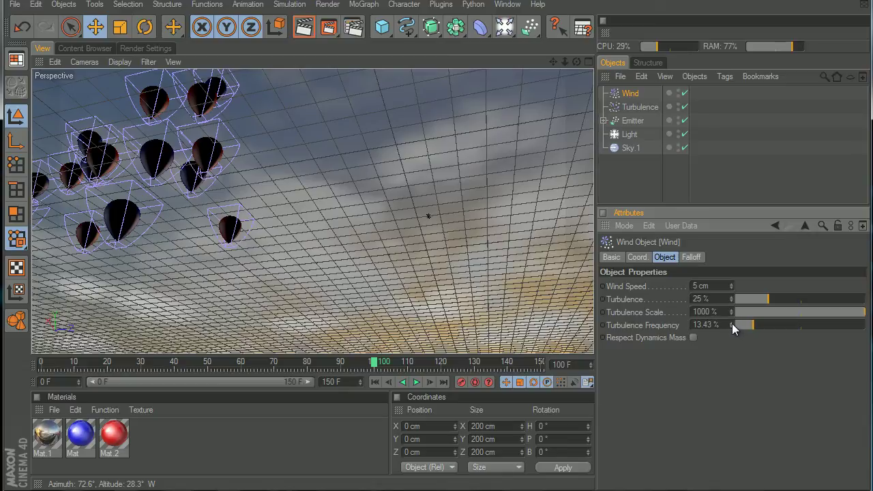
drag(732, 324, 733, 324)
drag(731, 318, 731, 323)
click(375, 382)
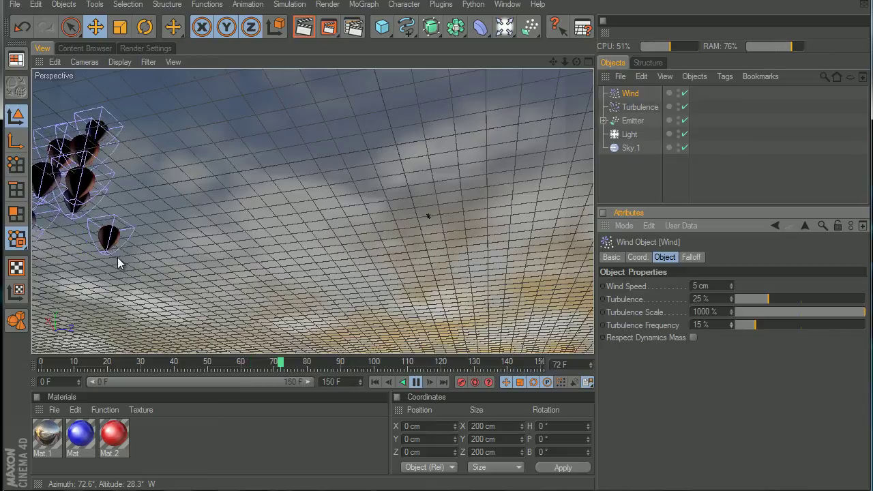
Extend the animation to 190 frames, stop near frame 187, and marquee-select all objects.
scroll(149, 231, down, 2)
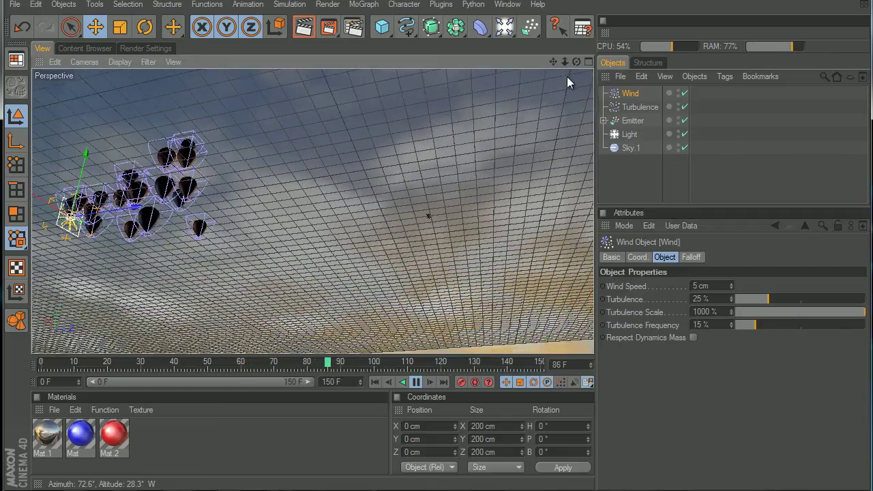
scroll(434, 267, down, 2)
scroll(433, 267, down, 1)
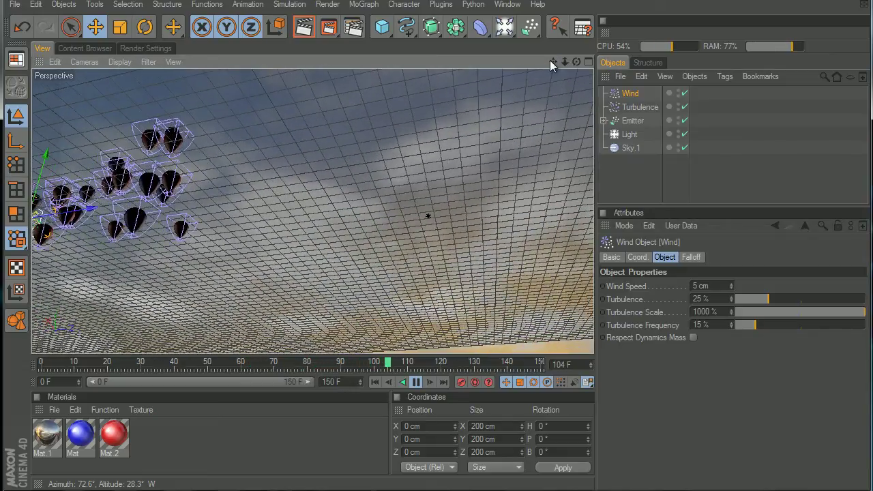
drag(363, 383, 362, 380)
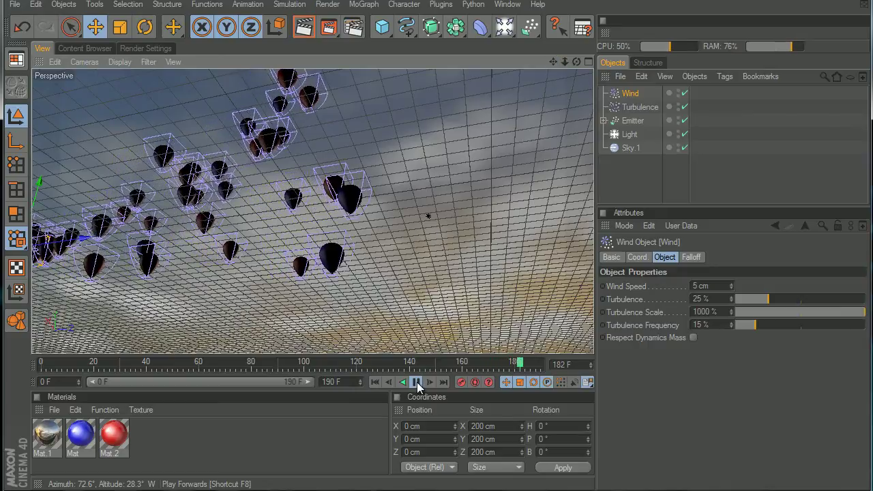
click(416, 383)
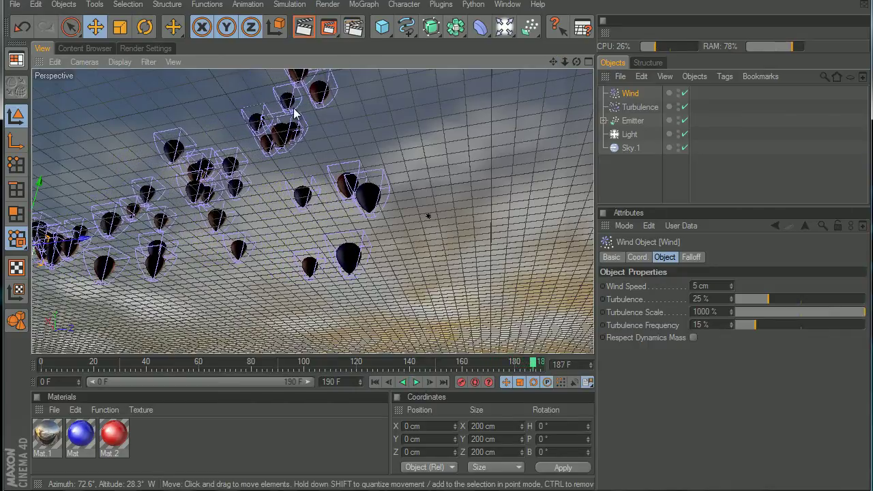
drag(704, 91, 617, 155)
View the selected objects' scene information (161,272 polygons), dismiss it, and deselect.
right_click(627, 121)
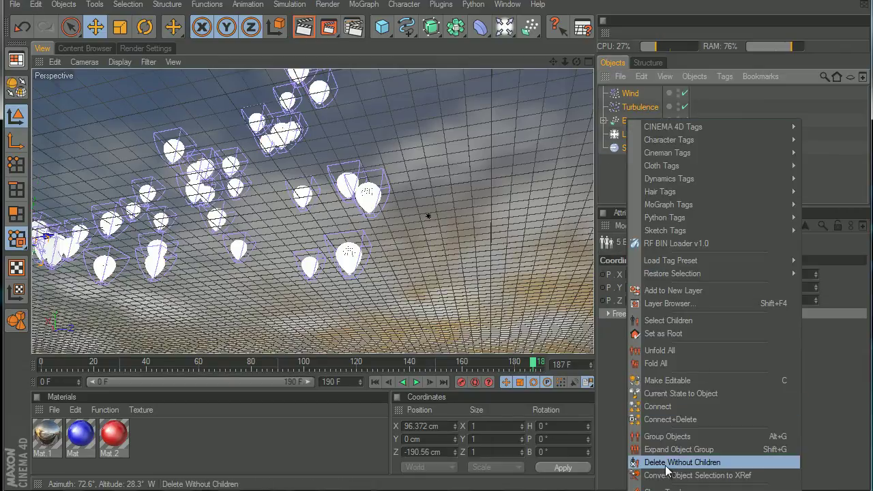
key(Escape)
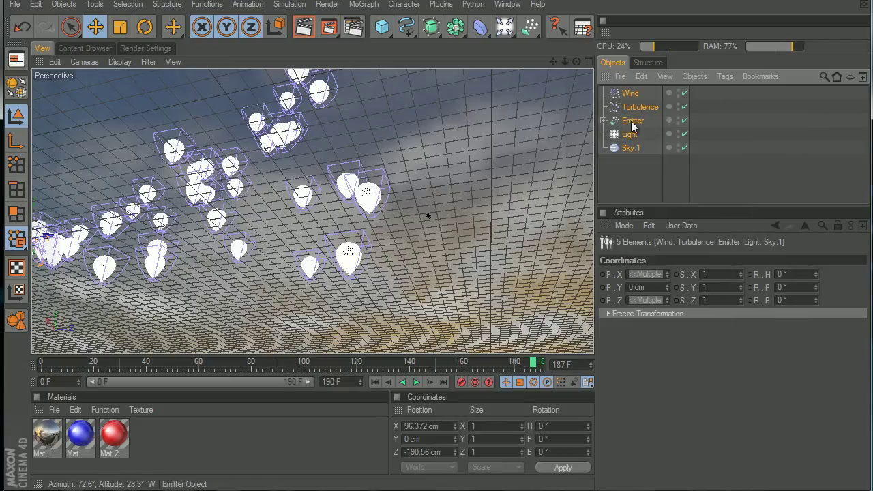
right_click(631, 120)
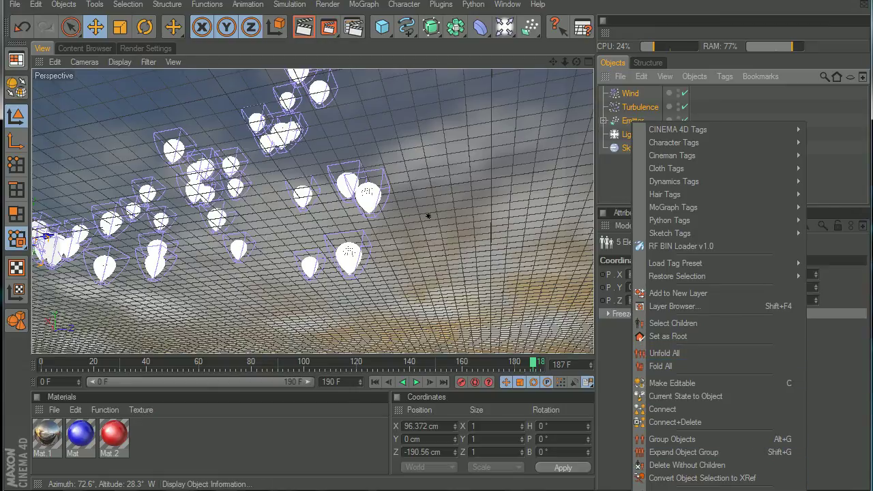
click(682, 490)
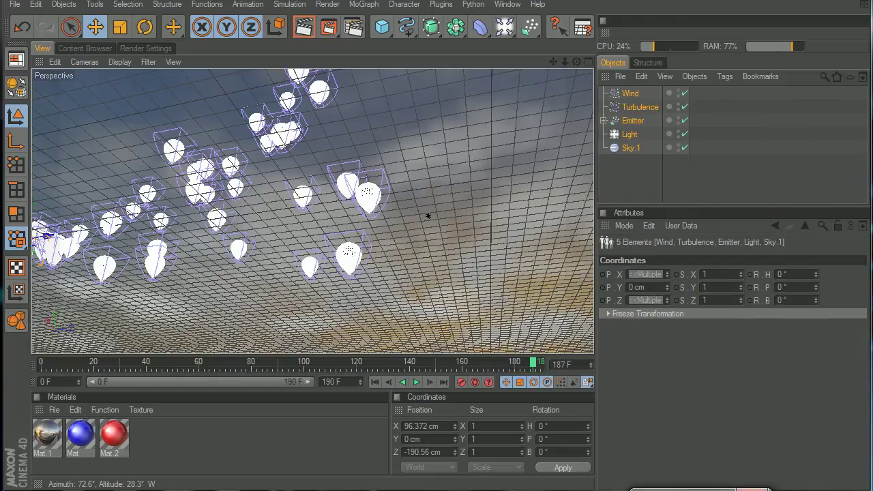
drag(688, 447, 617, 175)
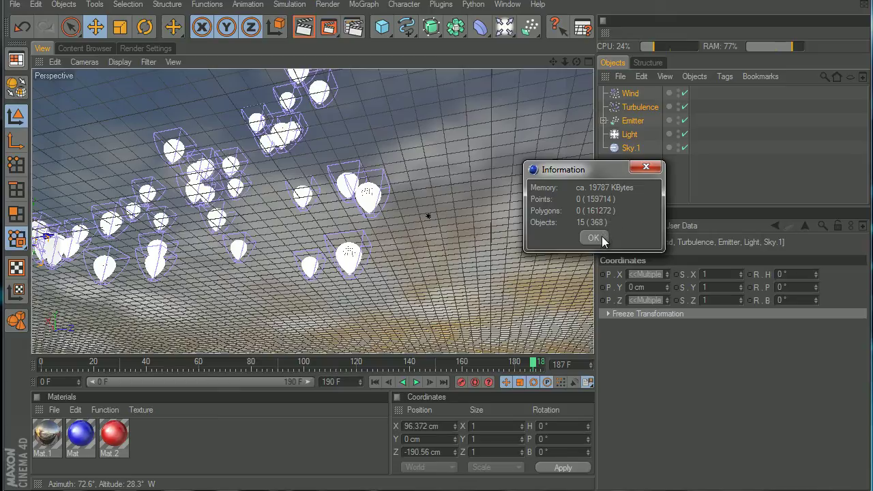
click(592, 237)
click(622, 189)
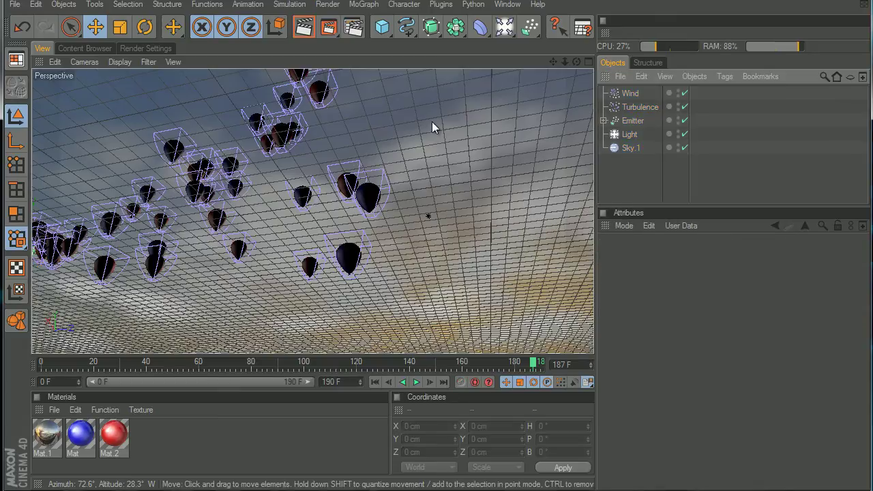
Replay the particle animation from frame 0 and pause it.
click(374, 382)
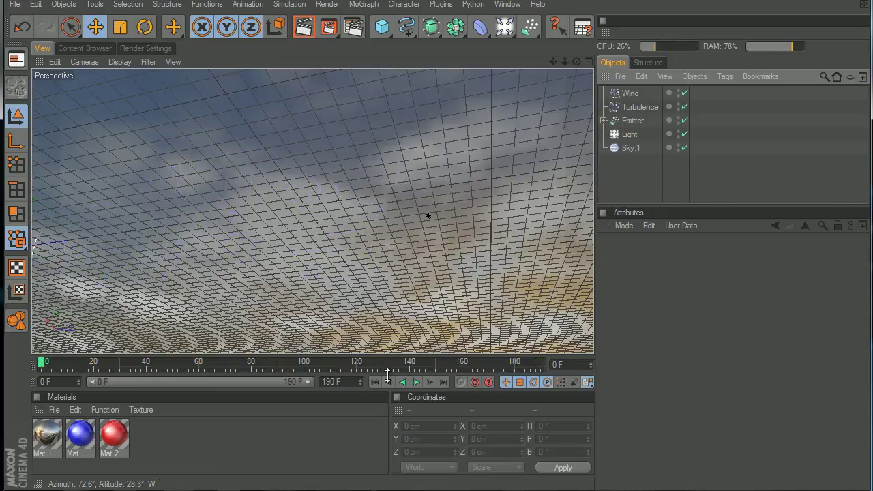
click(416, 382)
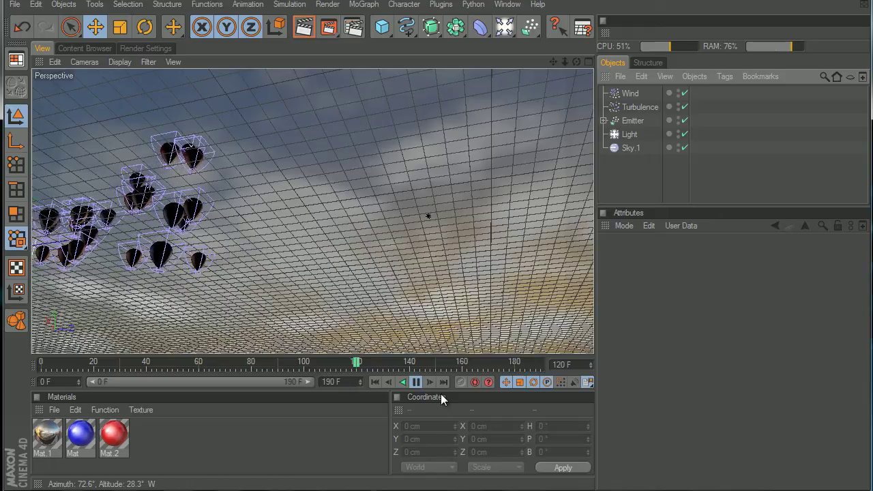
click(418, 380)
Set the Emitter's editor and renderer birthrates to 4 and replay from the start.
click(632, 121)
click(672, 257)
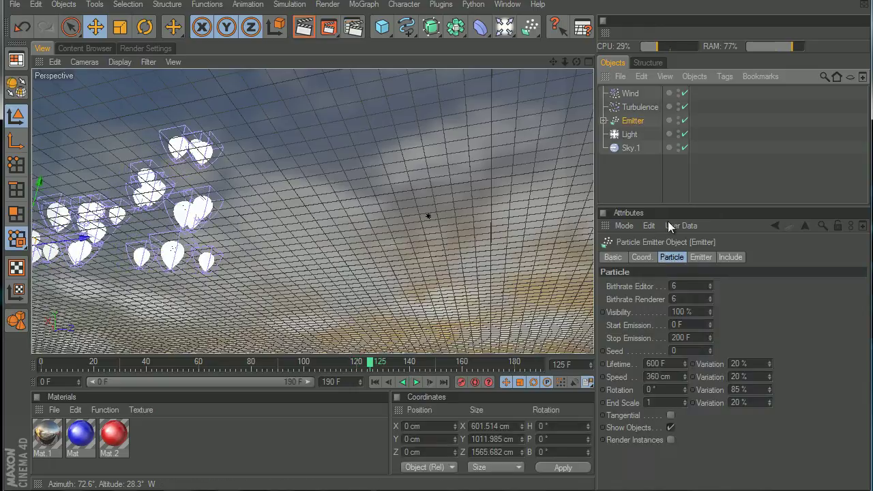
double_click(681, 286)
text(4)
key(Return)
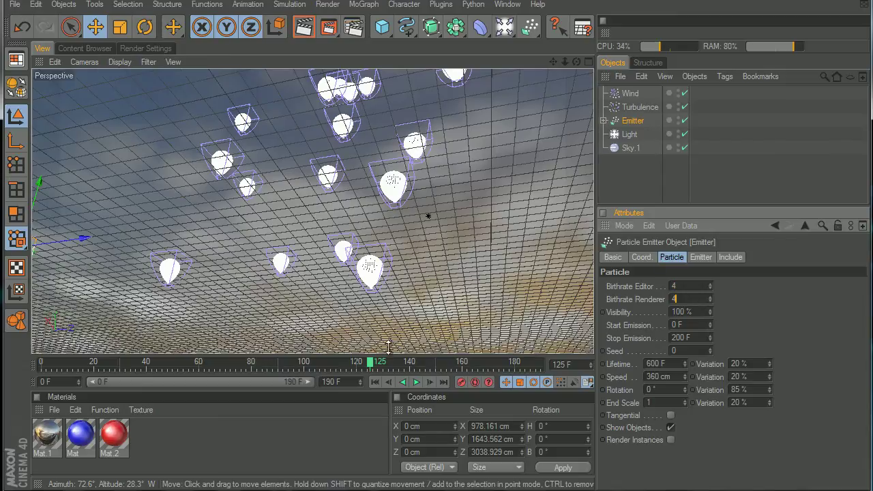
click(375, 382)
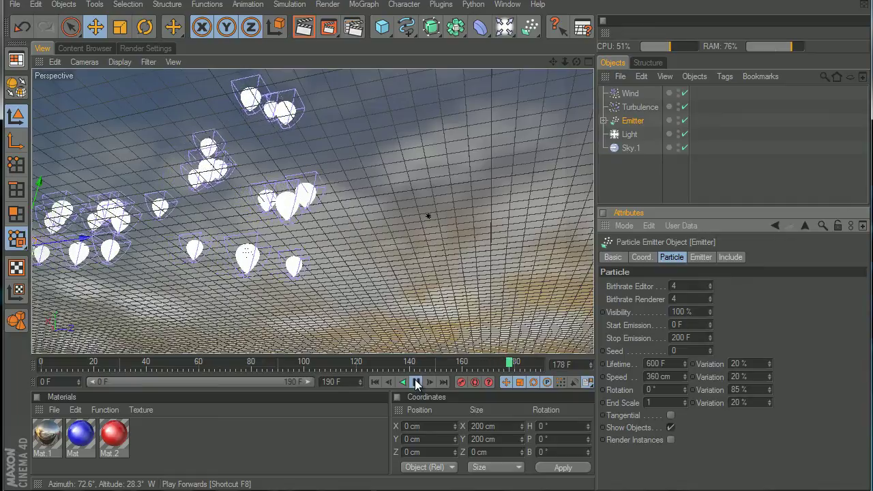
click(416, 382)
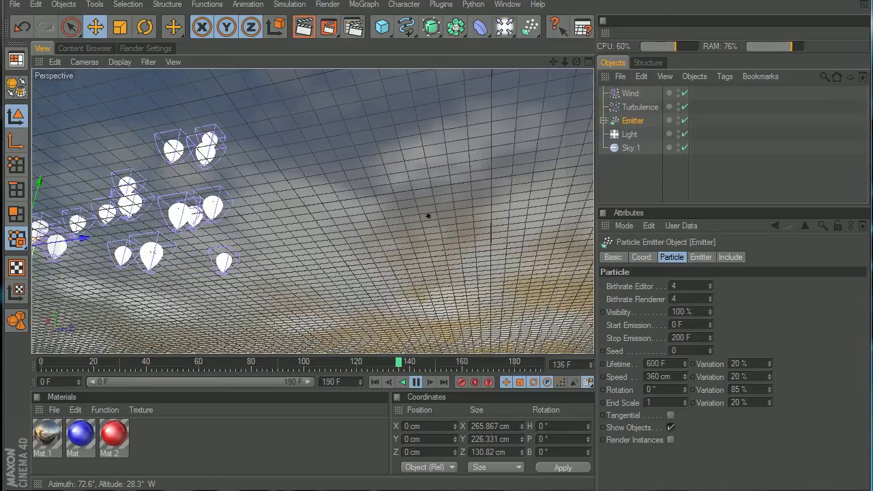
click(682, 299)
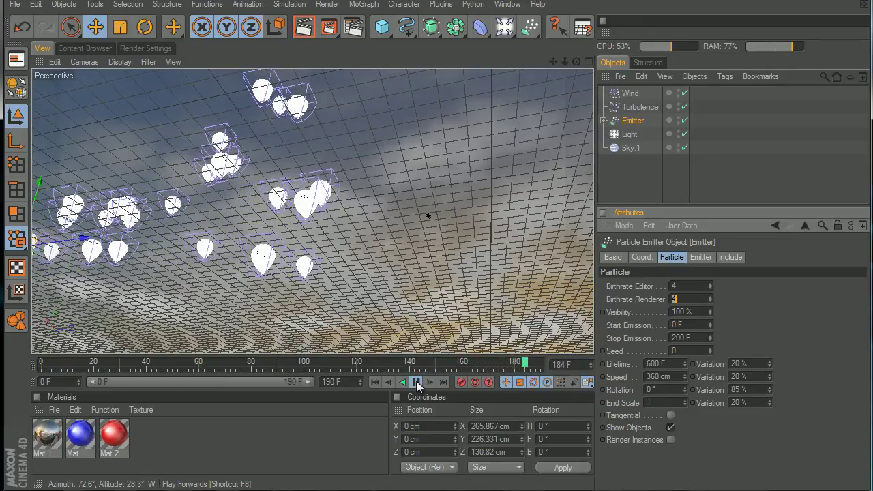
click(374, 382)
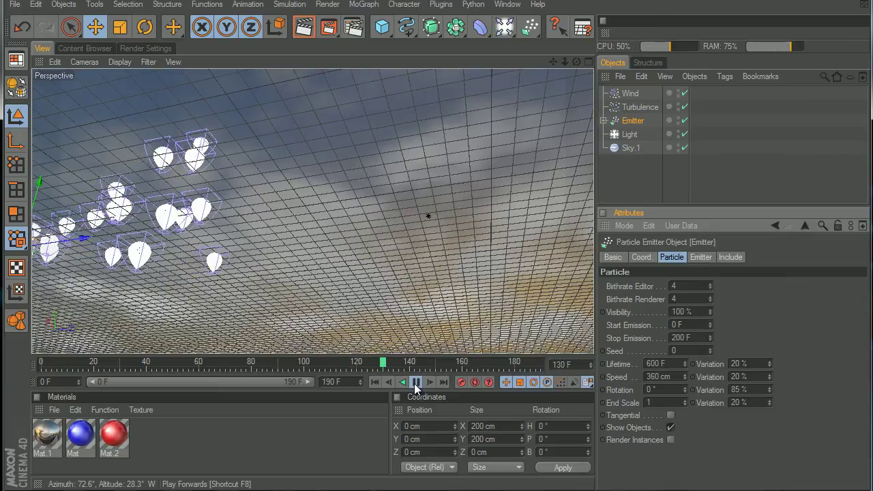
Stop at frame 138, render a test view of the balloons, and select the Light.
click(415, 382)
click(305, 27)
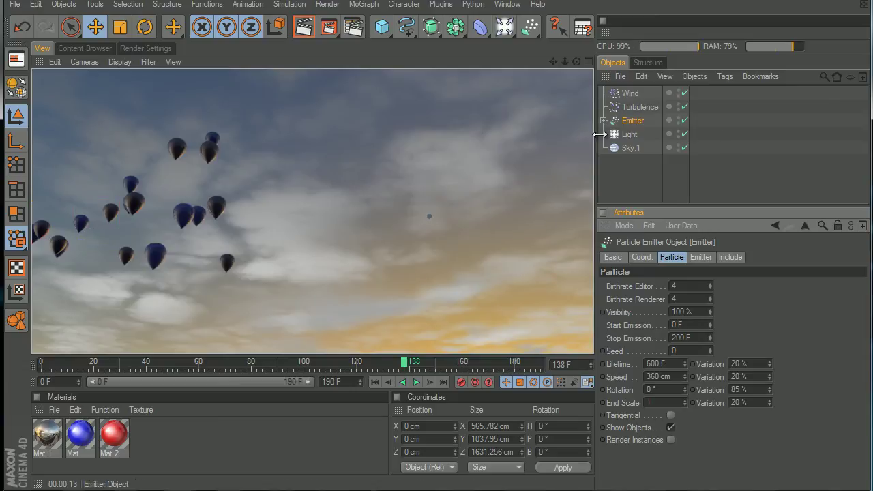
click(629, 134)
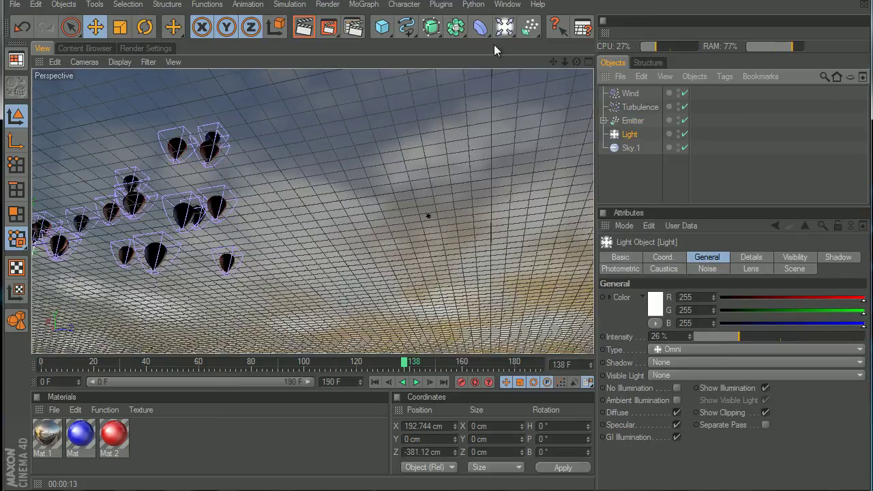
Add a camera, move the Light to X -3743, Z 3301 cm, and render through the camera.
drag(504, 27, 526, 113)
scroll(447, 144, down, 5)
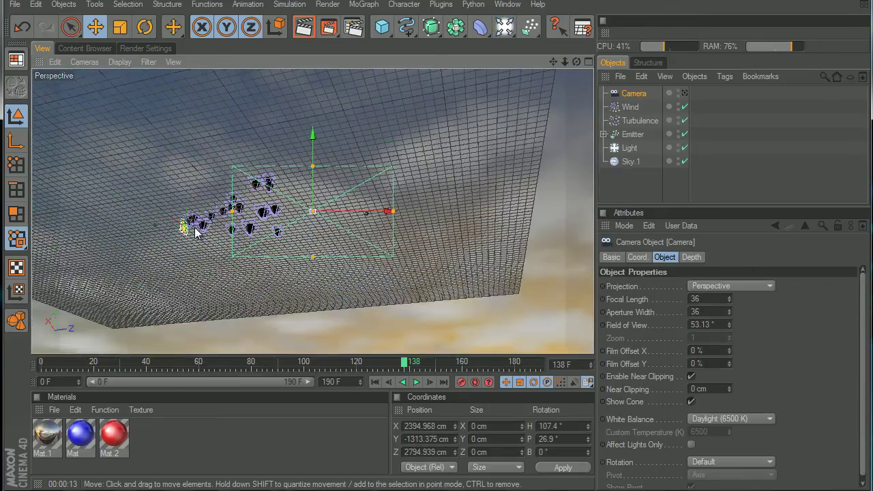
click(628, 148)
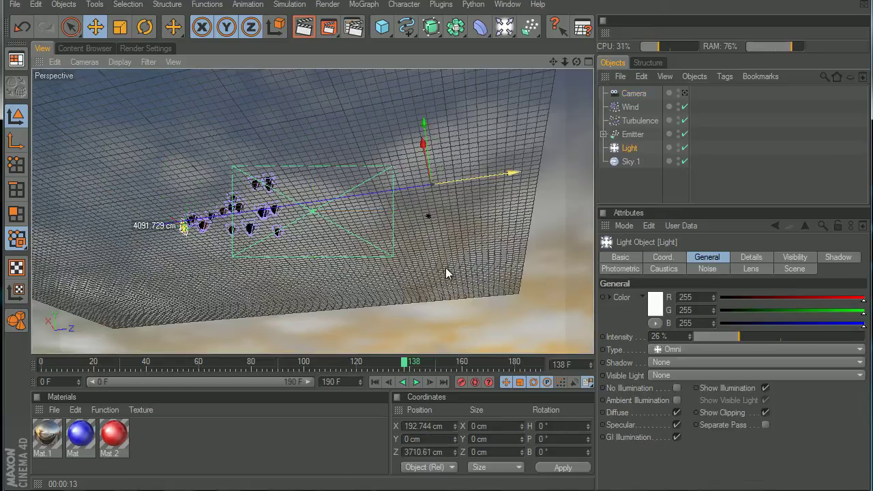
mouse_move(437, 273)
mouse_down()
mouse_move(344, 227)
mouse_move(442, 285)
mouse_move(438, 302)
mouse_move(440, 273)
mouse_up()
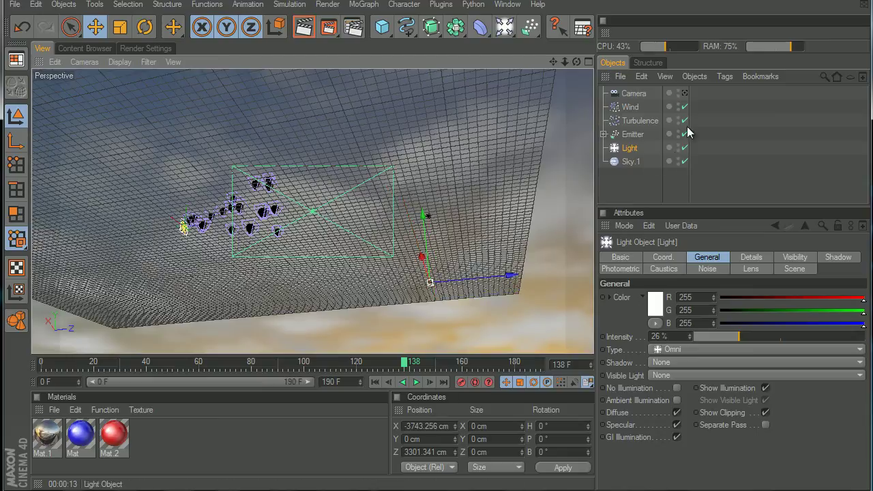
click(684, 92)
click(303, 26)
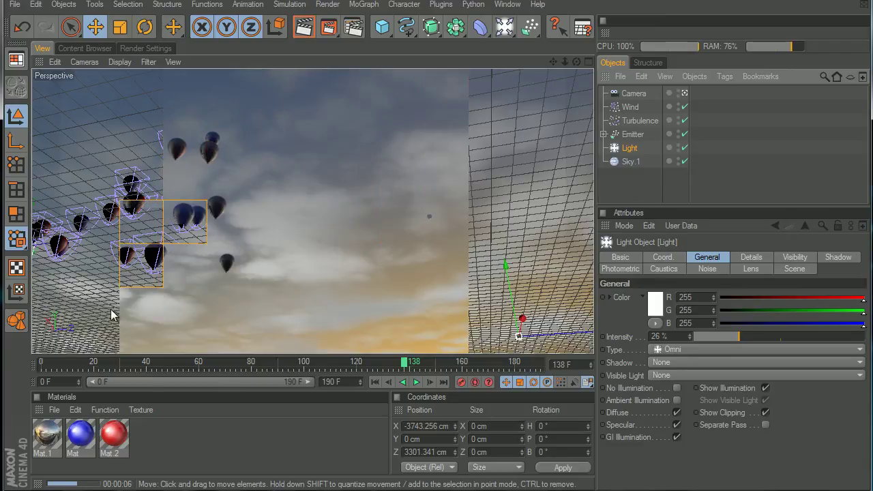
Enable Luminance on the red material Mat.2 with a red glow colour.
double_click(113, 435)
click(232, 191)
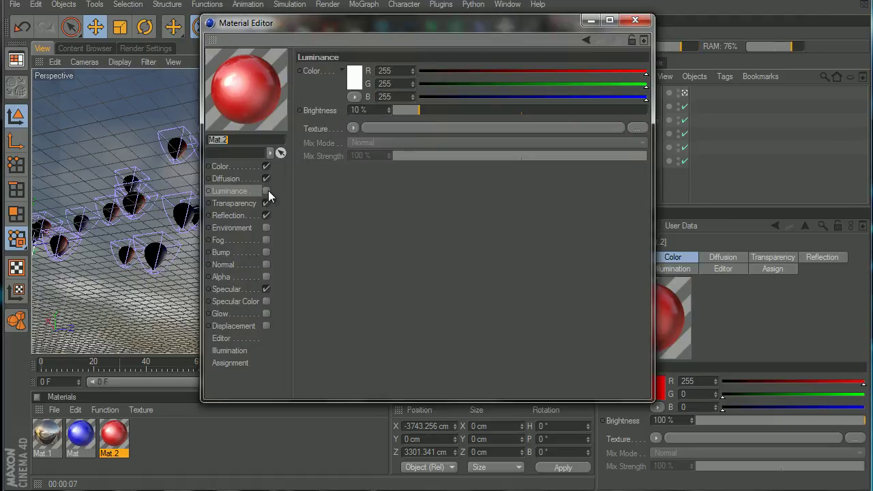
click(266, 191)
click(354, 78)
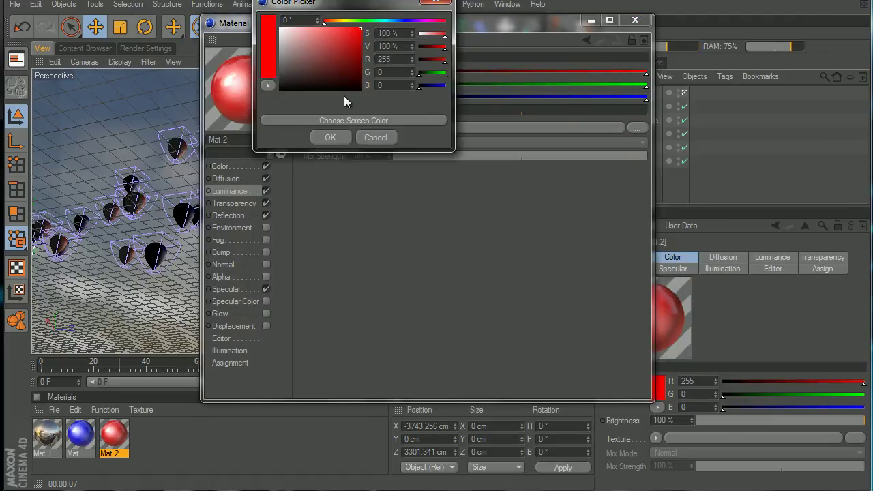
click(339, 134)
Enable a fully saturated blue Luminance on material Mat at about 51% brightness.
click(89, 439)
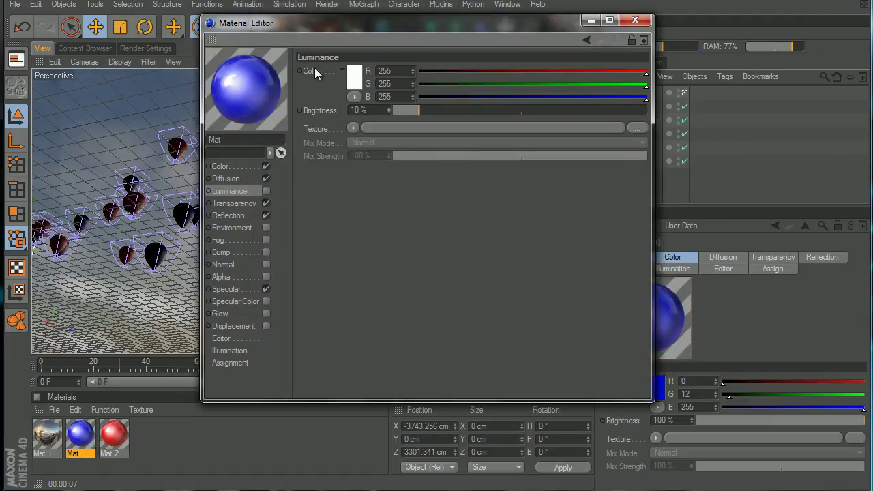
click(354, 78)
drag(320, 79, 353, 29)
click(388, 22)
click(322, 137)
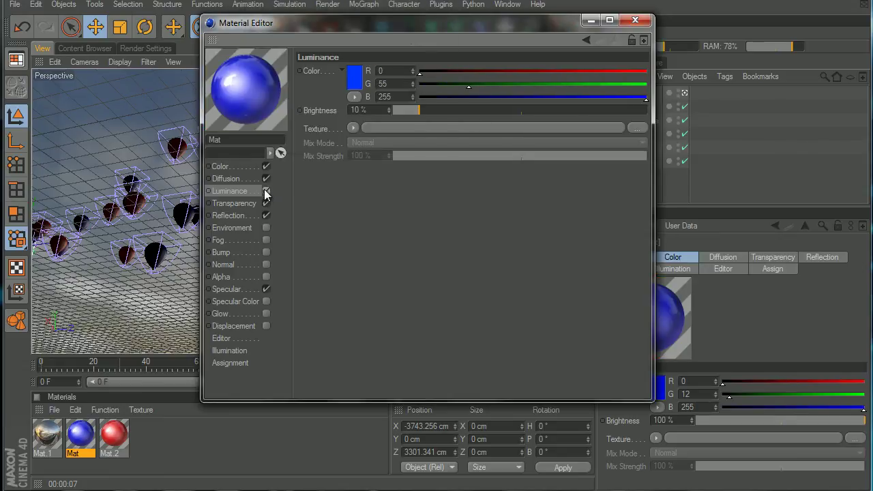
drag(418, 110, 519, 111)
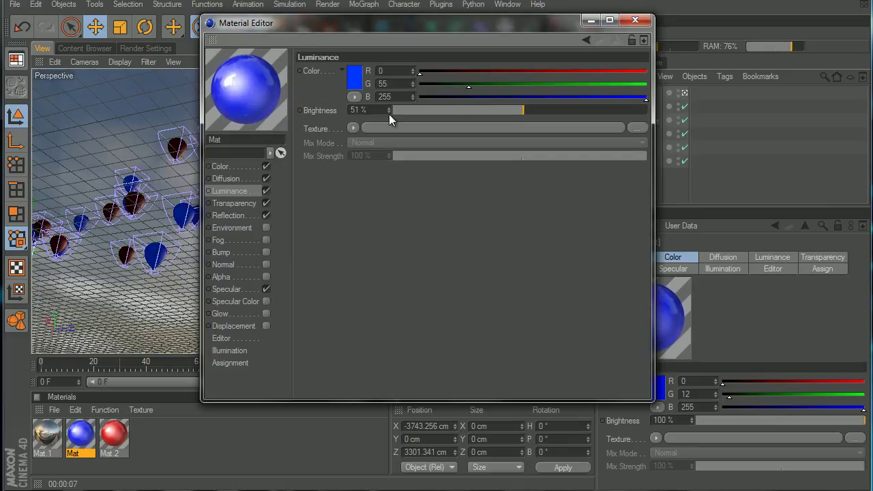
Bring the red material's glow to 50% brightness and test-render the glowing balloons.
click(113, 433)
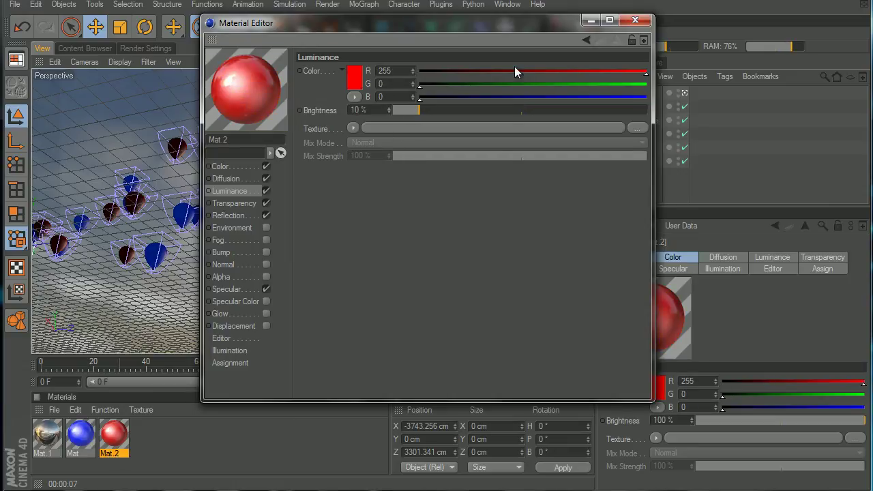
click(635, 20)
click(305, 25)
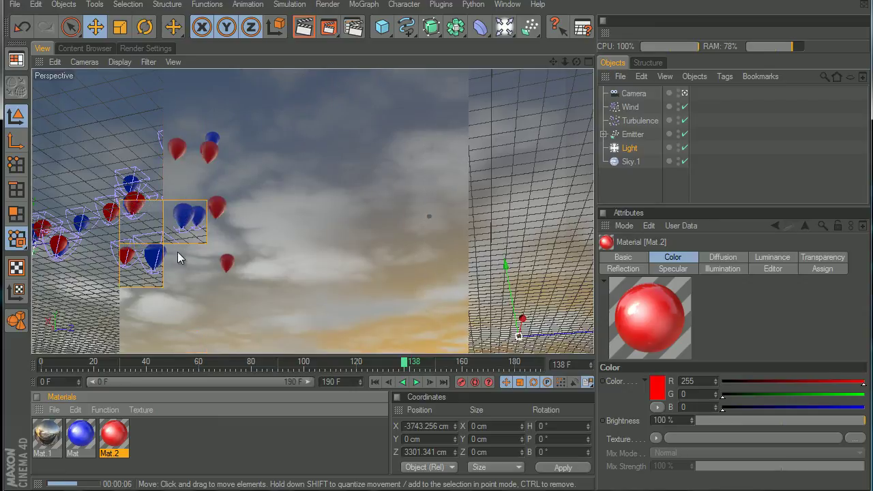
Lower the red material Mat.2's luminance brightness to about 25%.
double_click(113, 433)
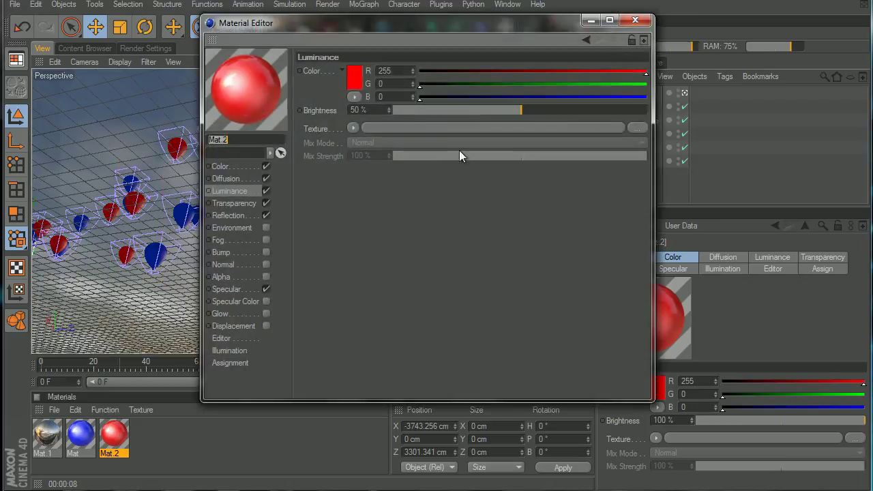
click(461, 109)
click(388, 112)
click(388, 112)
Set the blue material Mat's luminance brightness to 20% and start an Interactive Render Region.
click(80, 434)
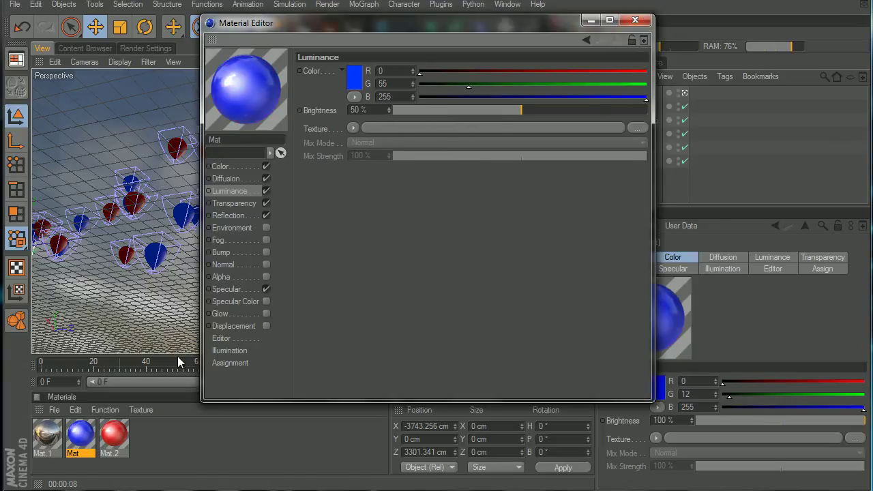
click(445, 113)
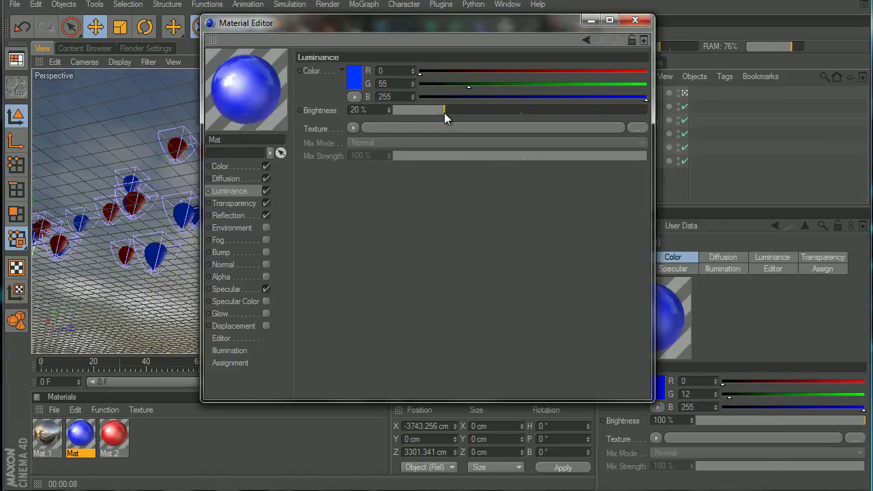
click(634, 20)
key(alt+r)
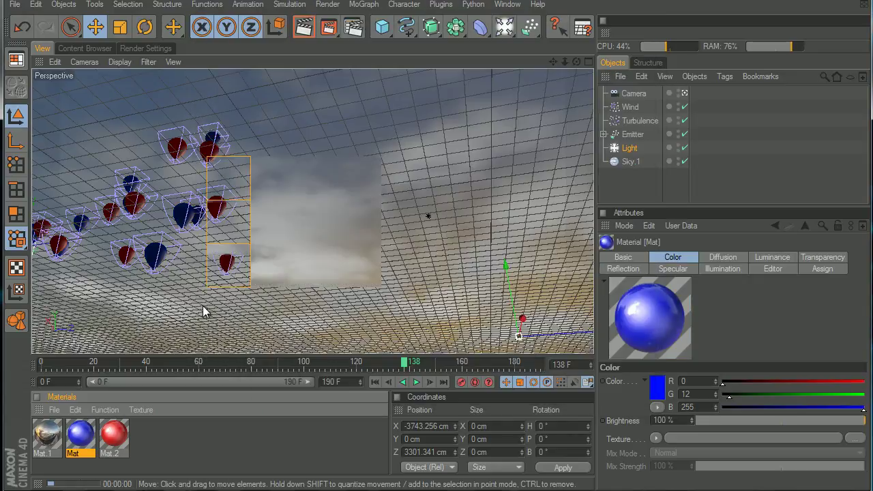